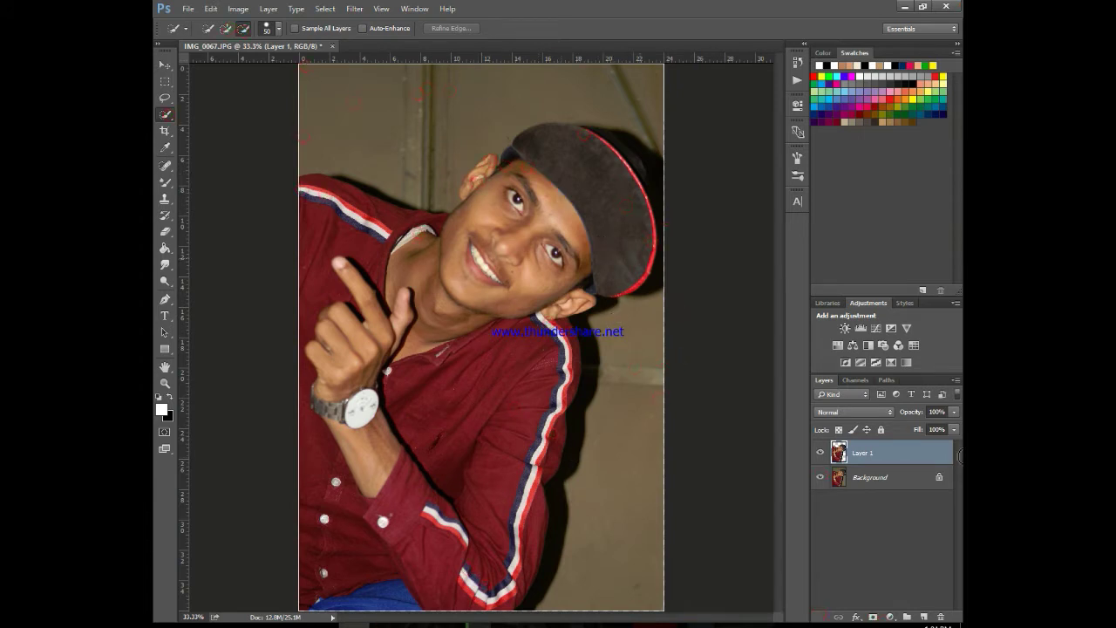
Toggle the visibility of Layer 1 and the Background layer to check the cut-out
click(823, 454)
click(820, 475)
click(820, 476)
click(821, 477)
Place the dark green doodle image cbefebd10e8f547b710194a07c4acd0a as a linked file from D:\backgrounds\New BG HD
click(186, 8)
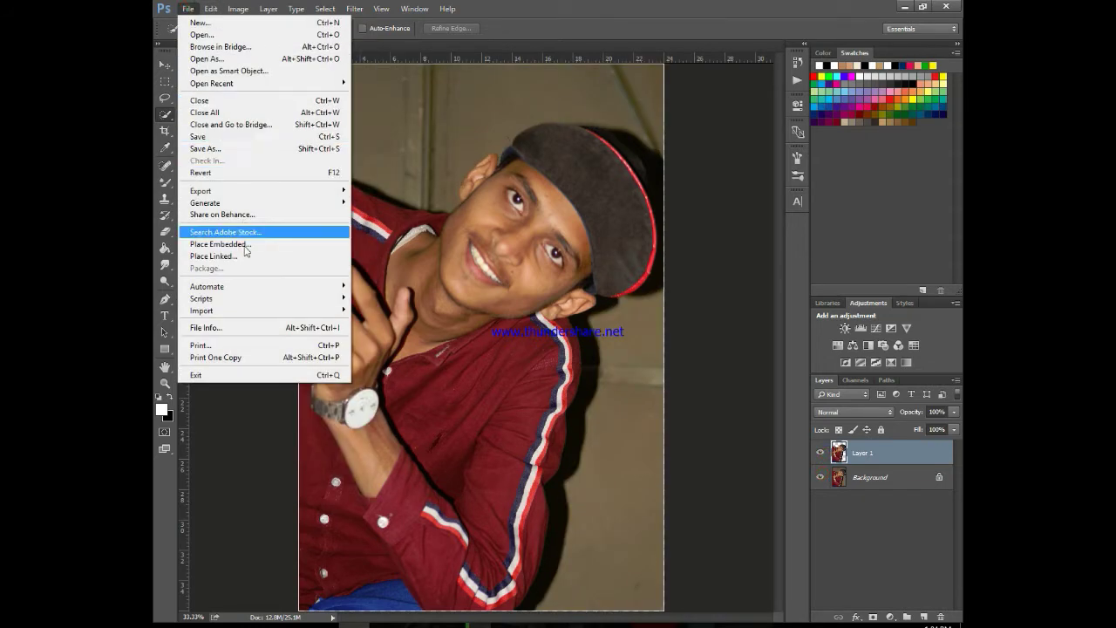
click(245, 257)
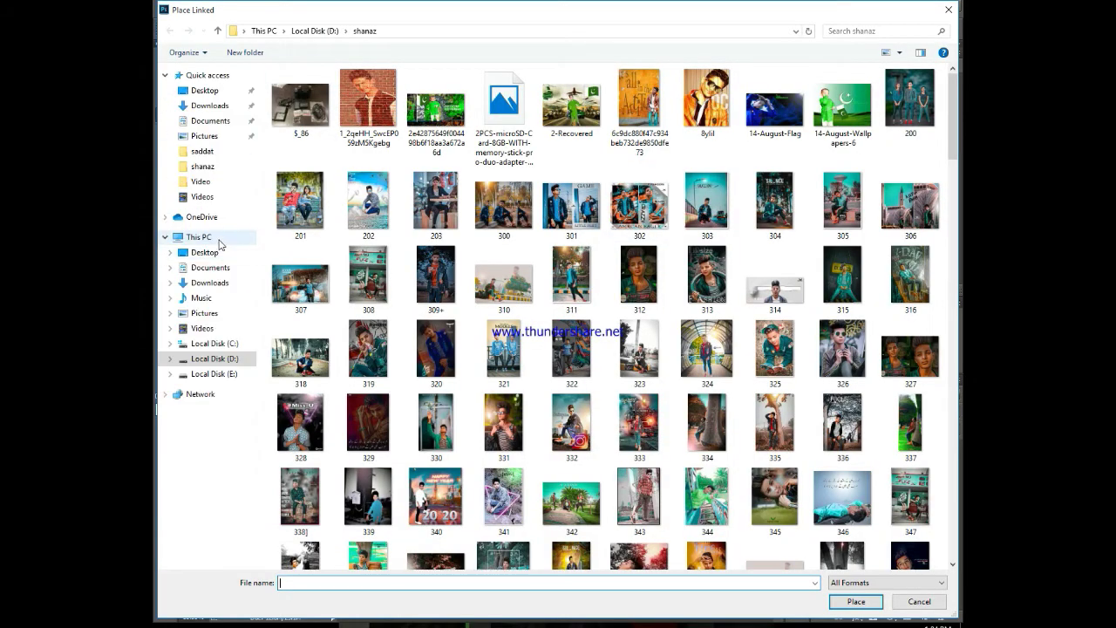
click(212, 358)
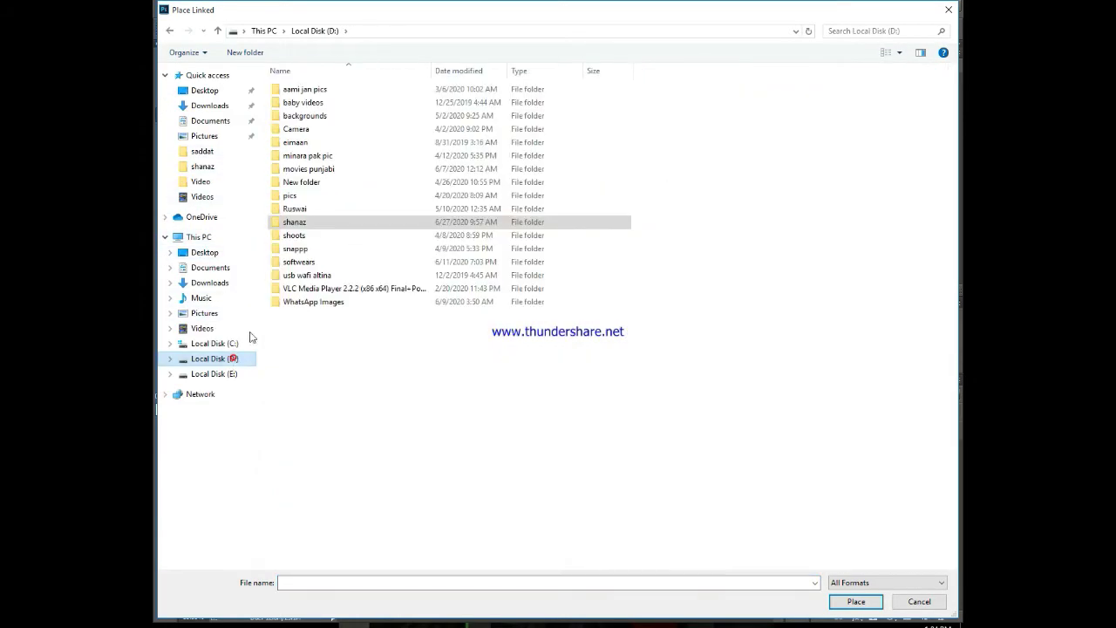
click(335, 118)
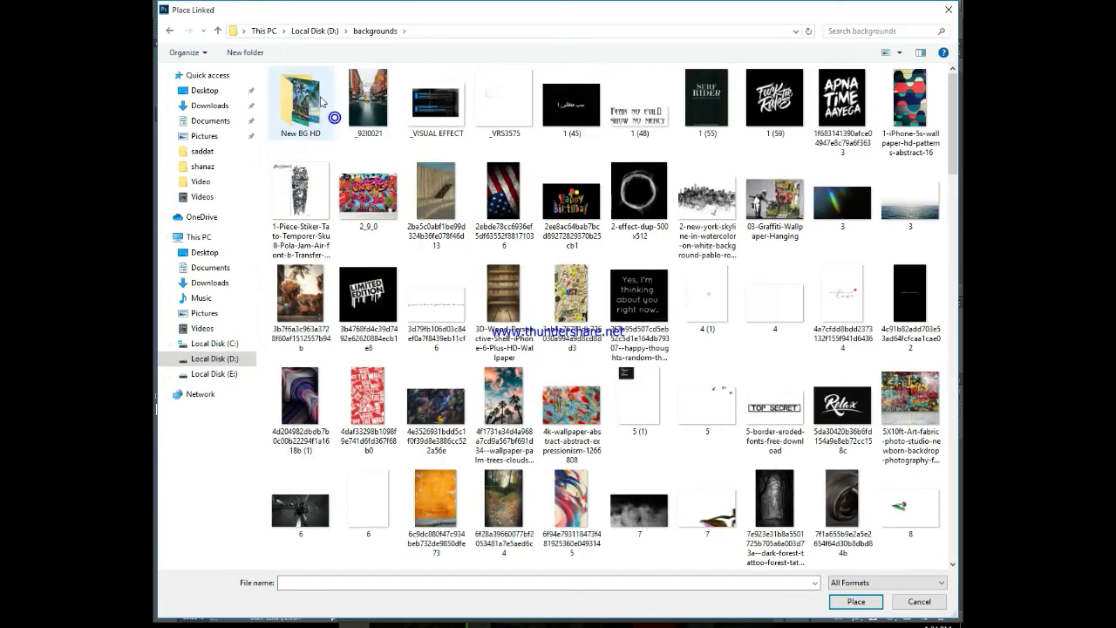
double_click(320, 96)
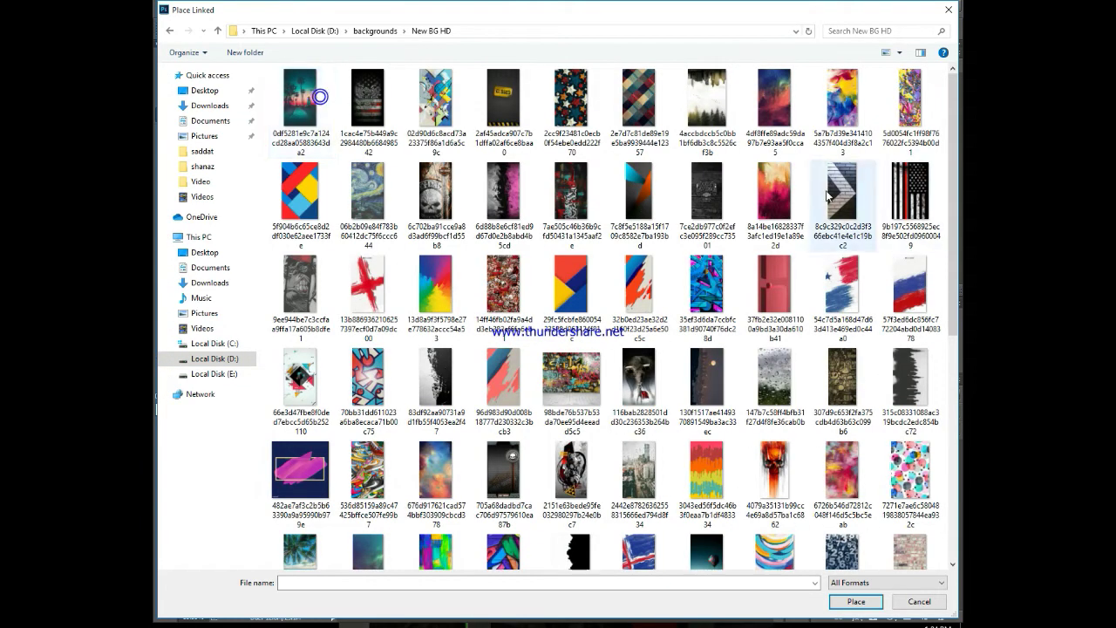
scroll(826, 196, down, 5)
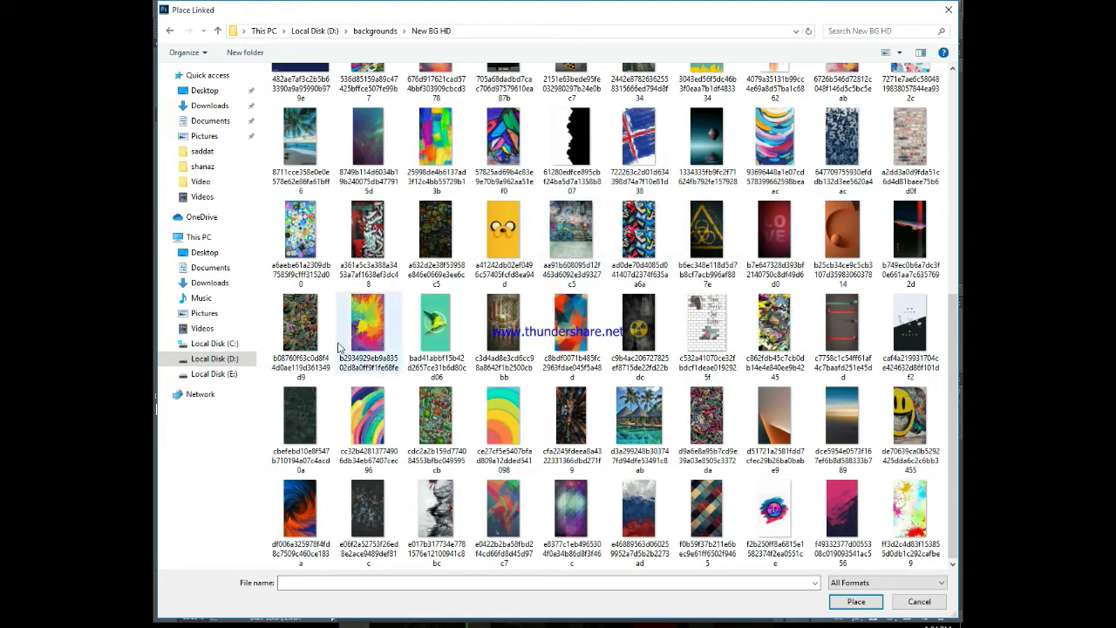
double_click(300, 415)
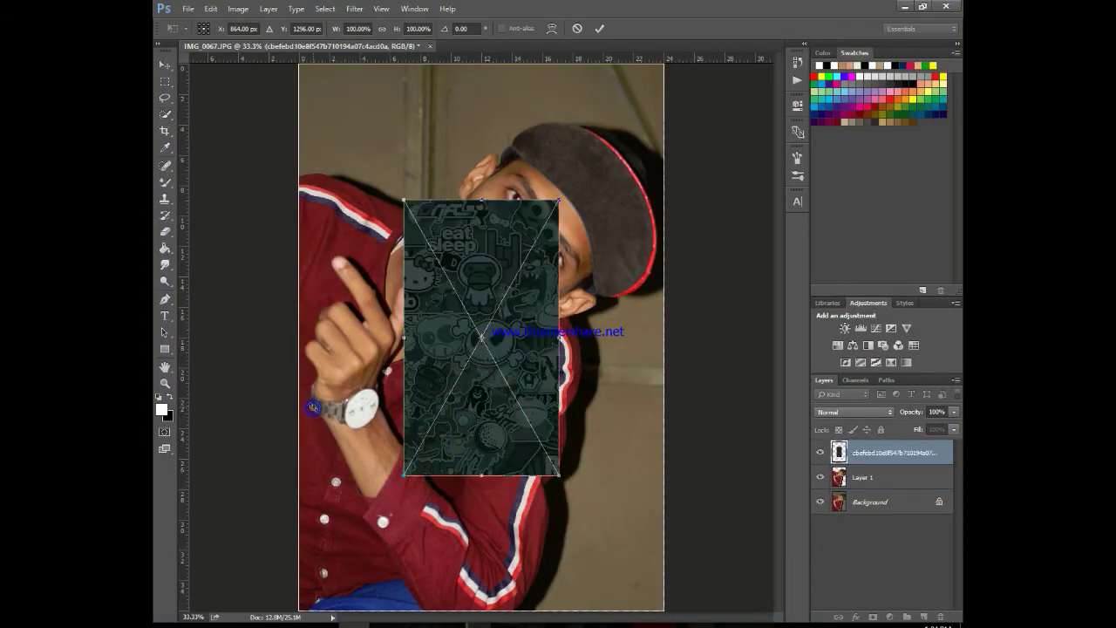
Move and scale the placed doodle image to about 239% width and 202% height so it covers the whole canvas
drag(536, 355, 424, 210)
drag(454, 331, 667, 610)
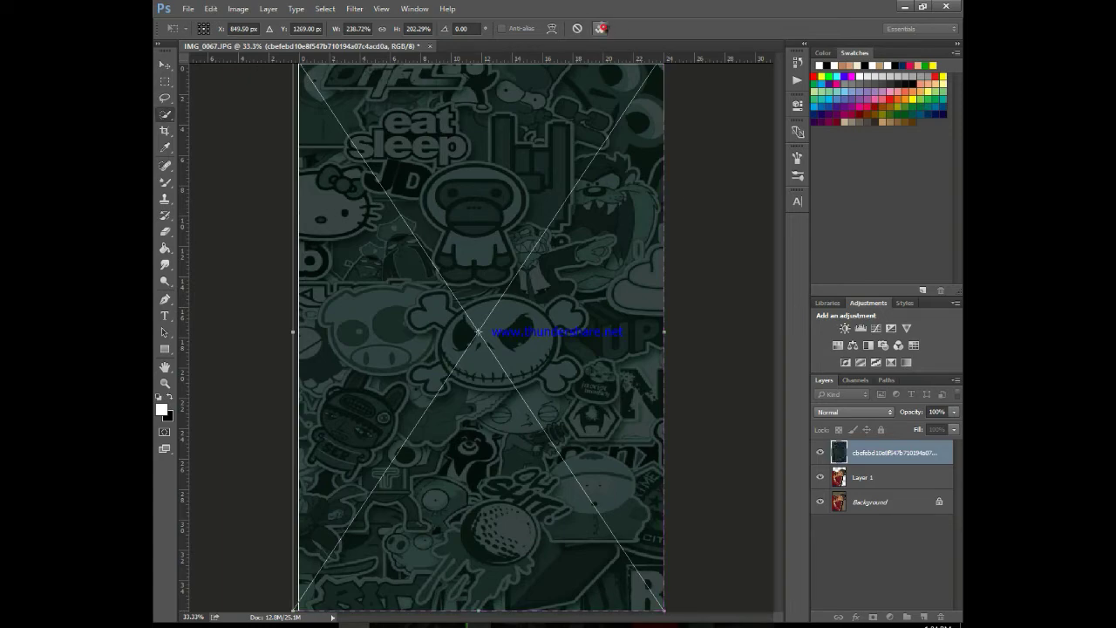
click(599, 29)
Place the dark stones image e06f2a52753f26ed8e2ace9489def81c from the New BG HD folder as a linked file
click(190, 11)
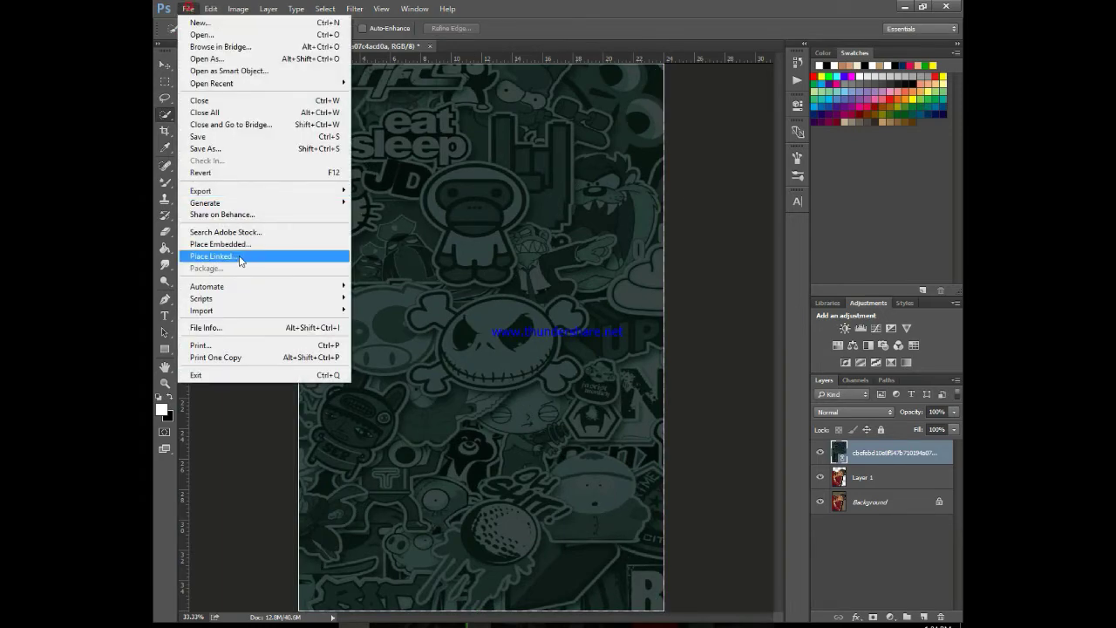
click(243, 259)
scroll(579, 180, down, 3)
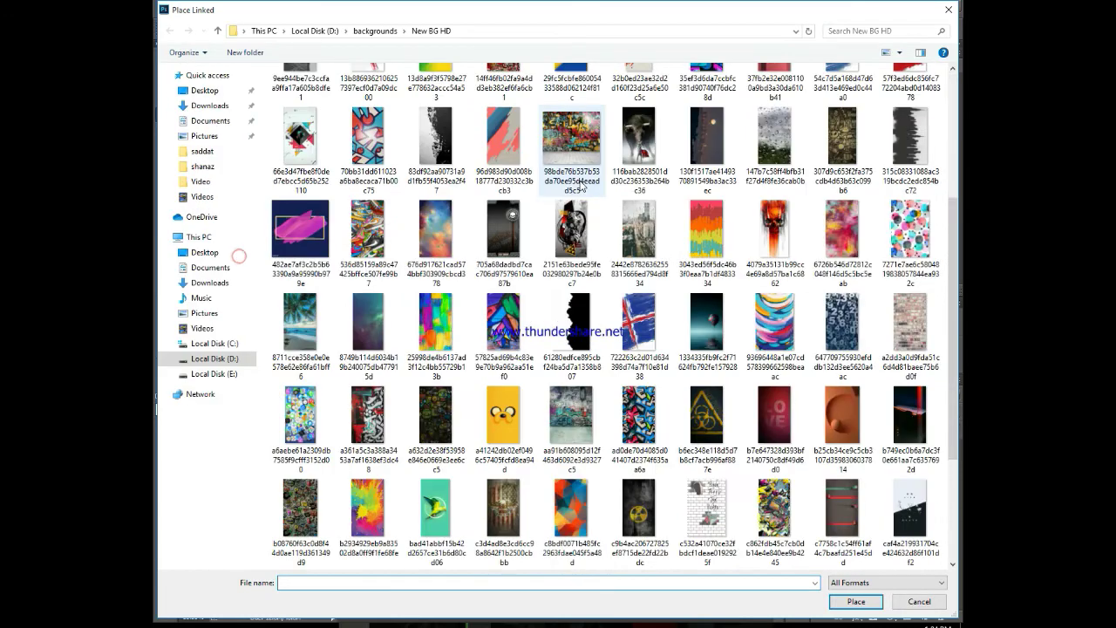
scroll(708, 427, down, 2)
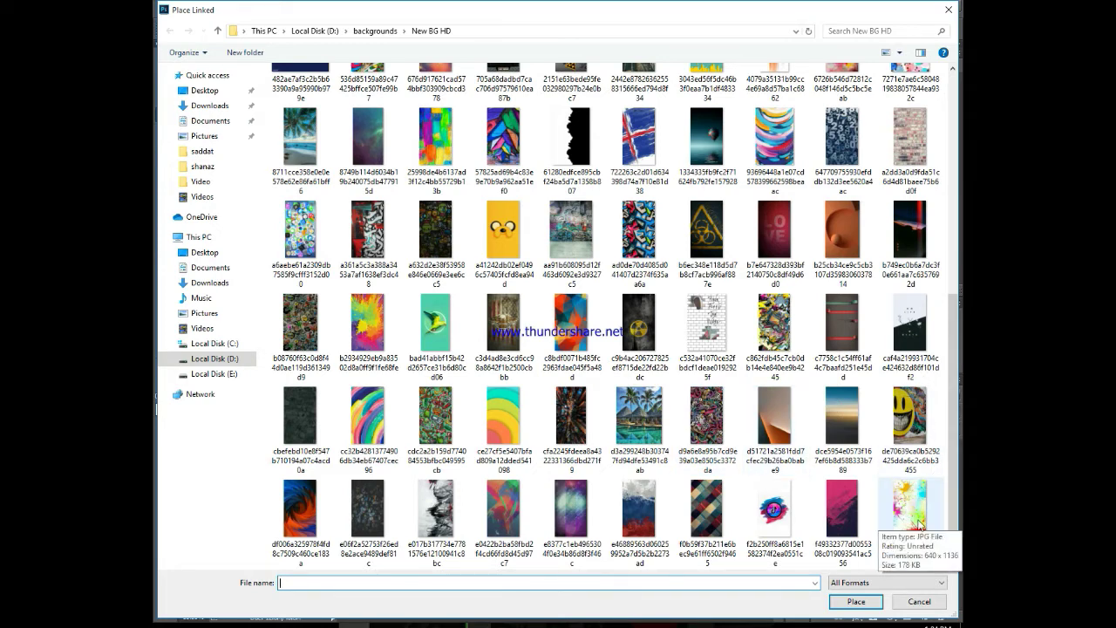
double_click(370, 525)
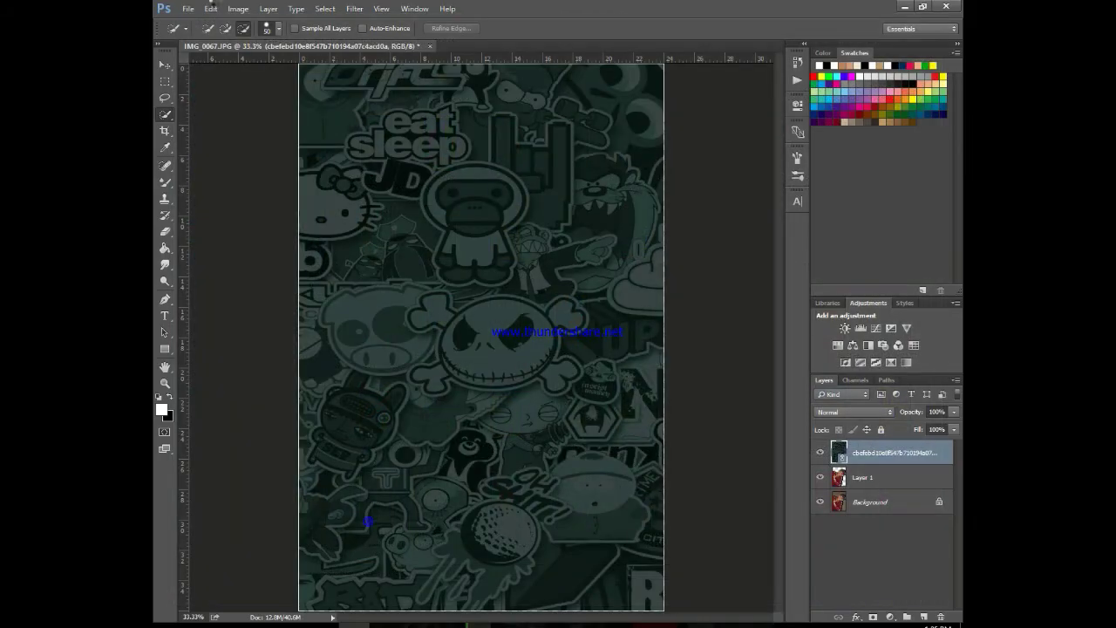
Move and scale the placed stones image to about 235% width and 198% height so it fills the canvas
drag(509, 384, 405, 251)
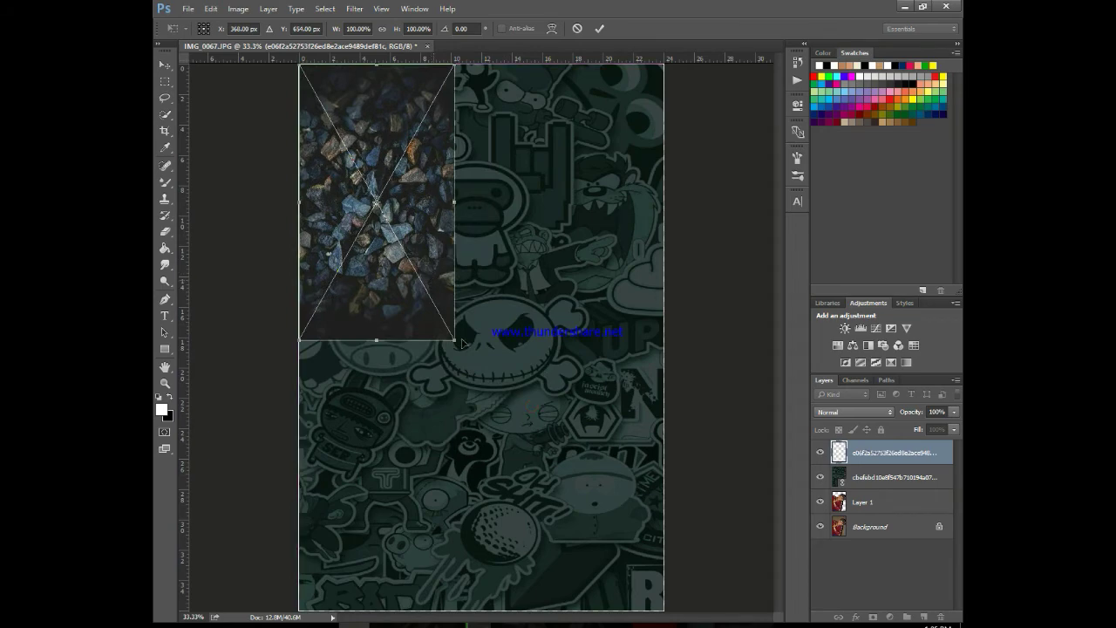
drag(468, 356, 668, 609)
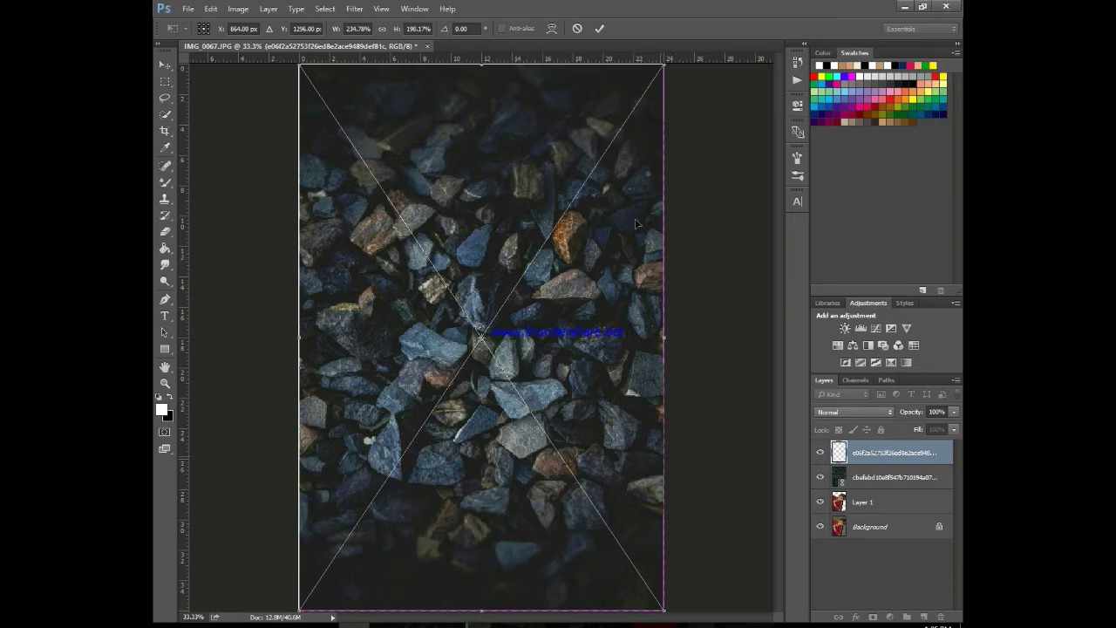
click(600, 28)
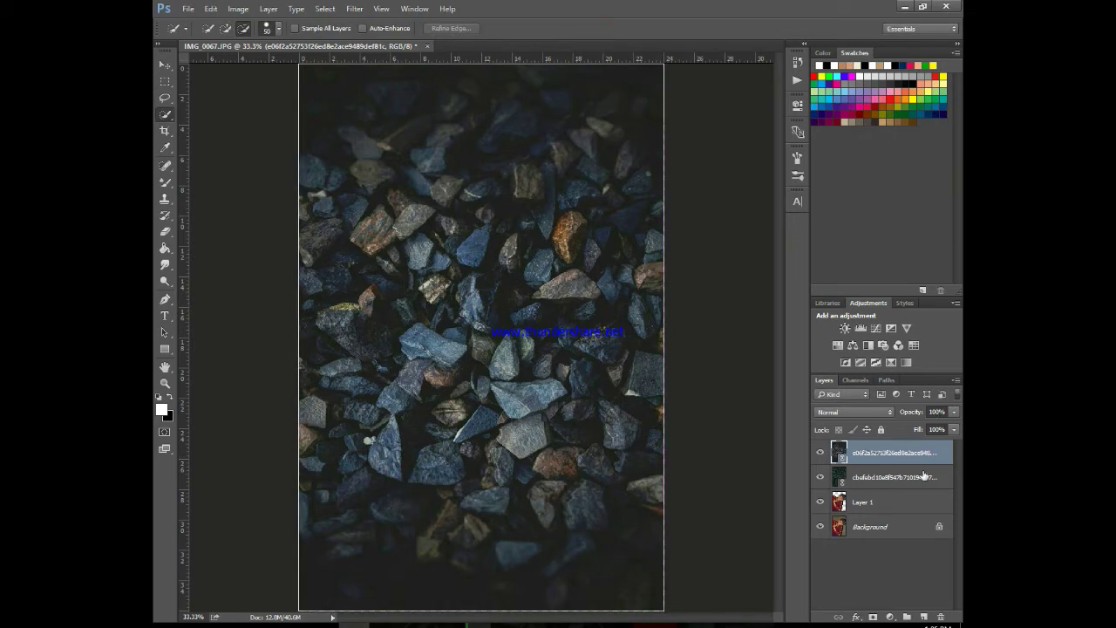
Reorder the layers so the doodle image lies directly below Layer 1 and the stones image below the doodle
click(873, 477)
drag(873, 477, 874, 502)
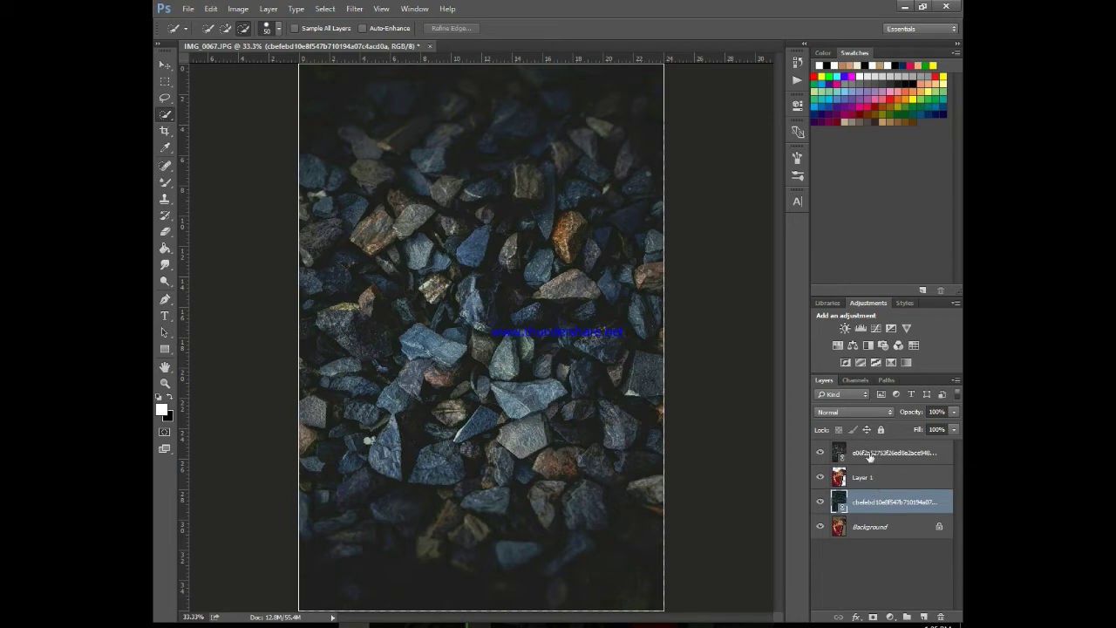
drag(869, 456, 886, 514)
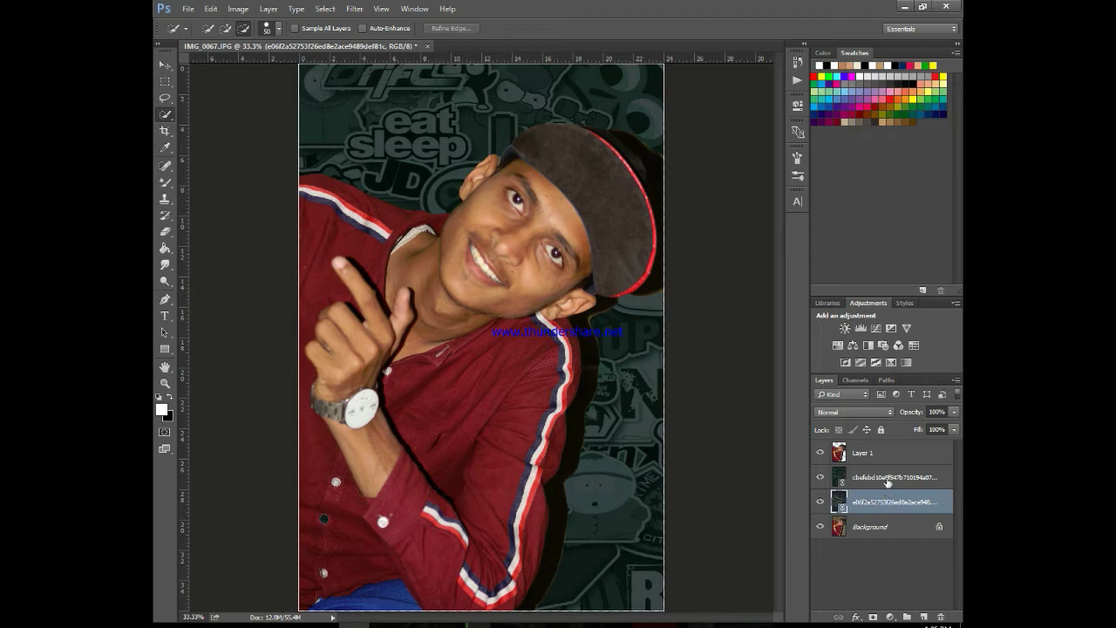
Try blend modes on the doodle layer, starting with Darken and stepping through to Color Dodge
click(886, 482)
click(887, 415)
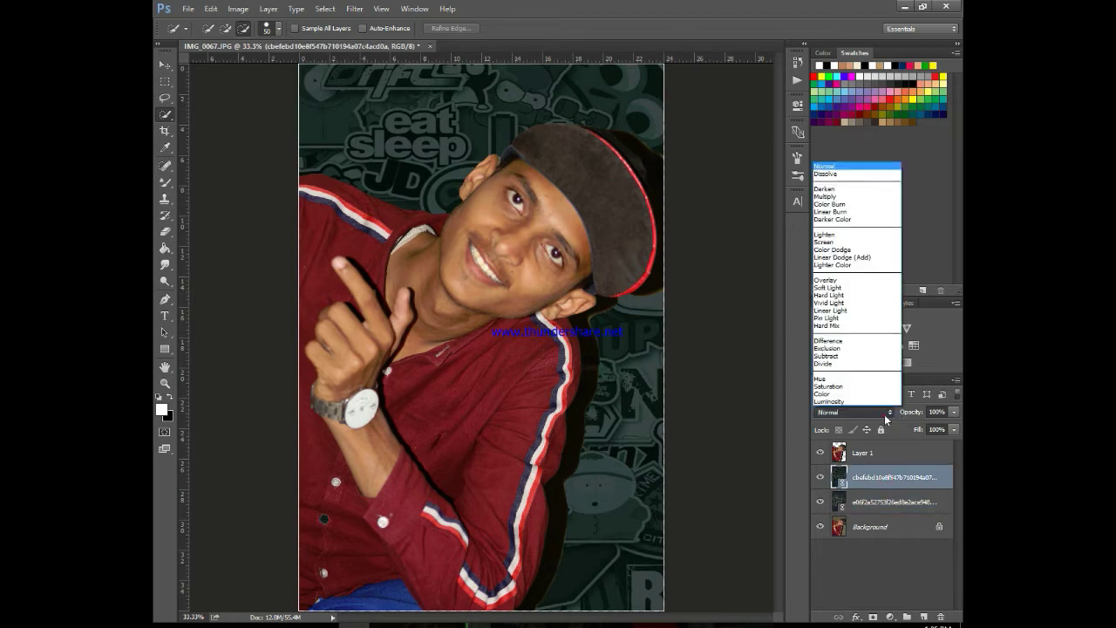
click(832, 189)
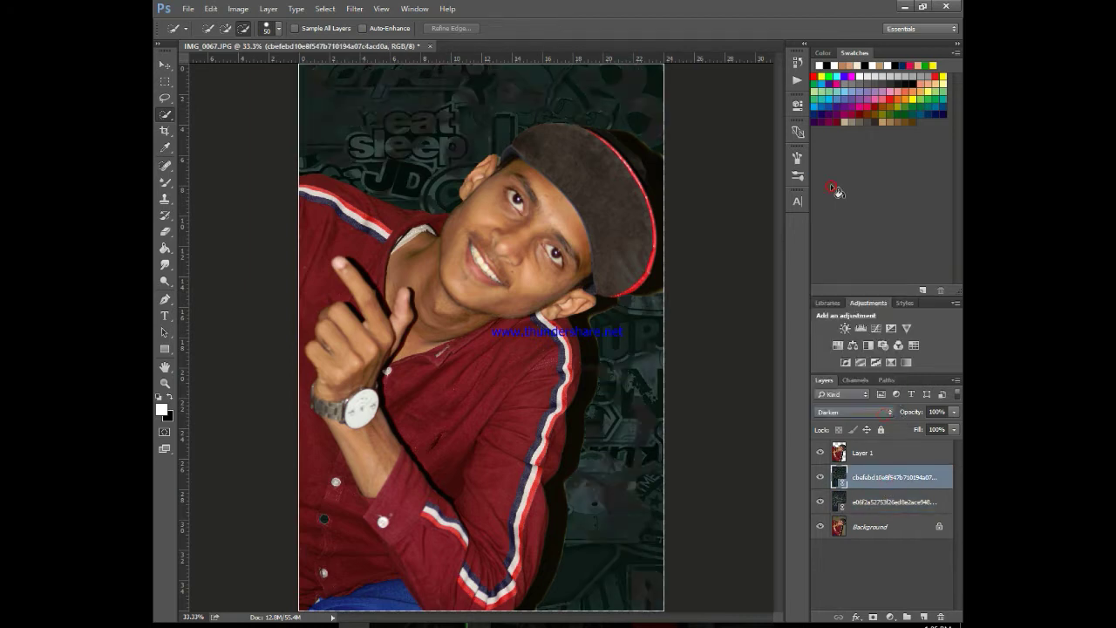
key(Down)
key(Down)
key(Down)
key(Down)
key(Down)
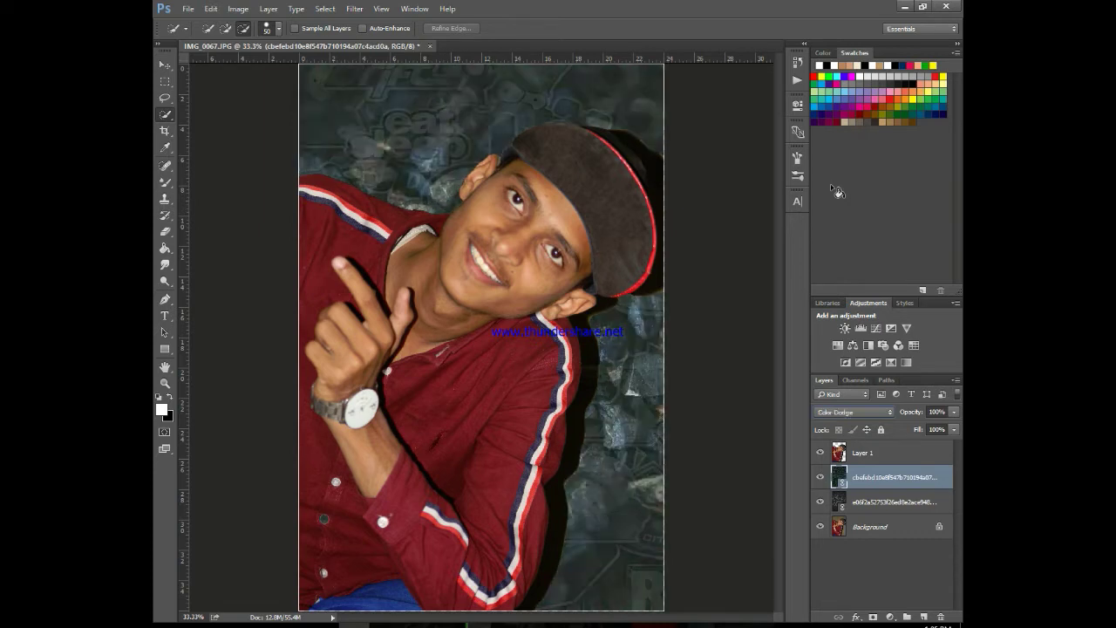
Set the doodle layer's blend mode to Screen so it blends with the stones image beneath
click(879, 510)
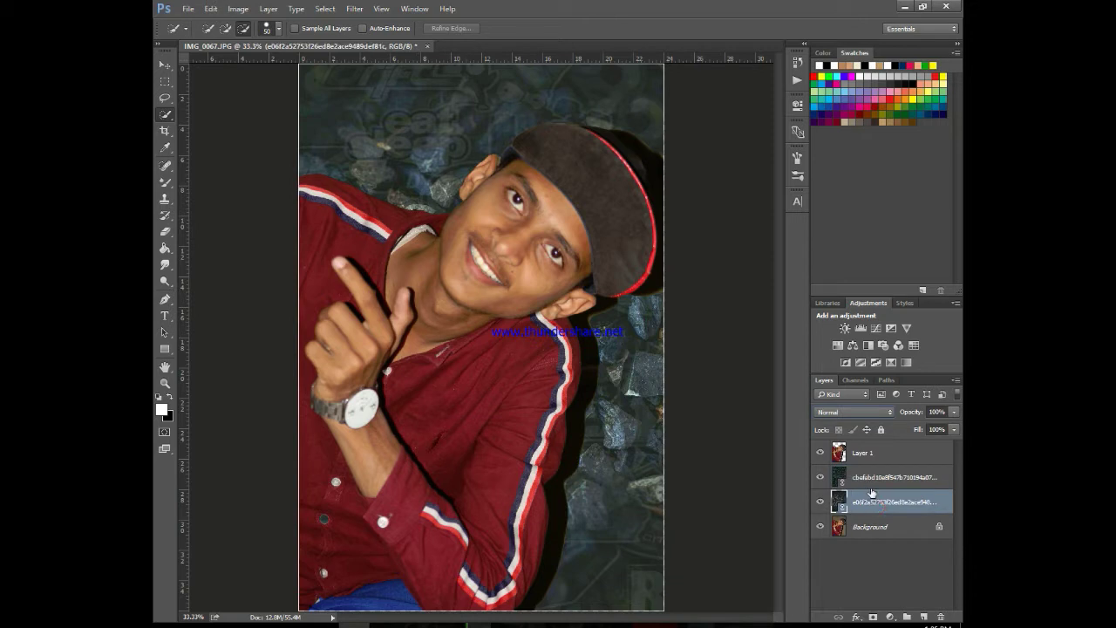
click(865, 480)
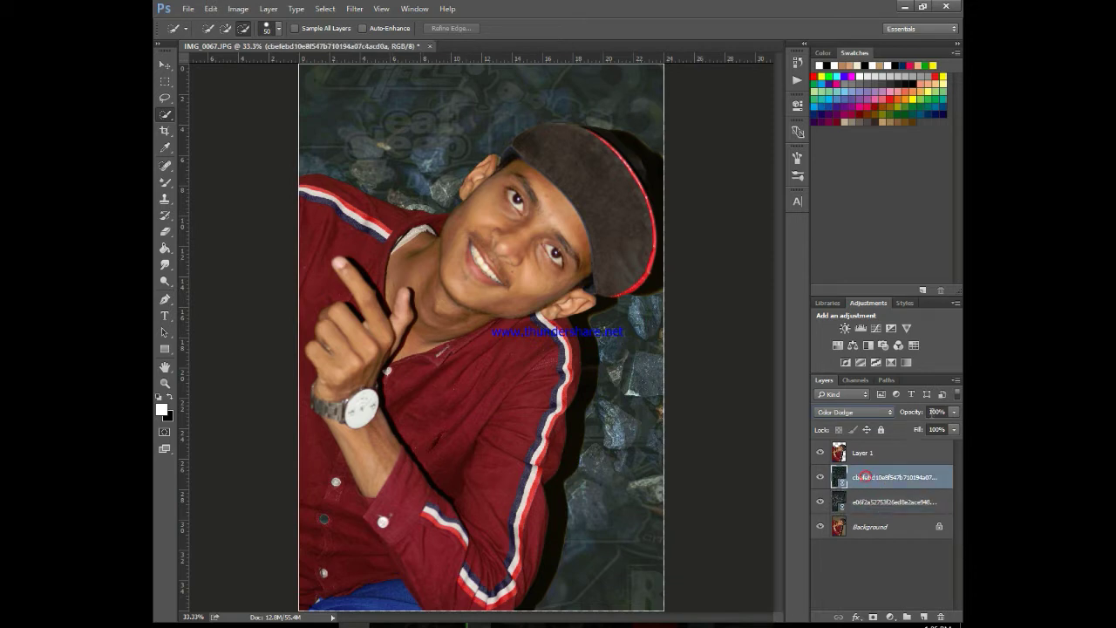
click(890, 412)
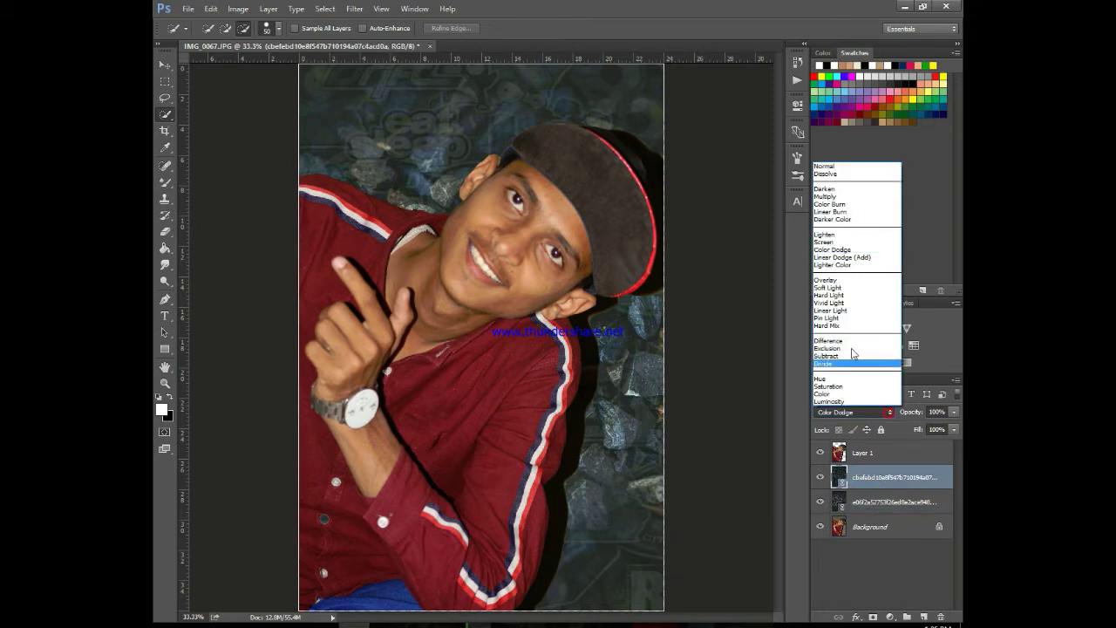
click(850, 243)
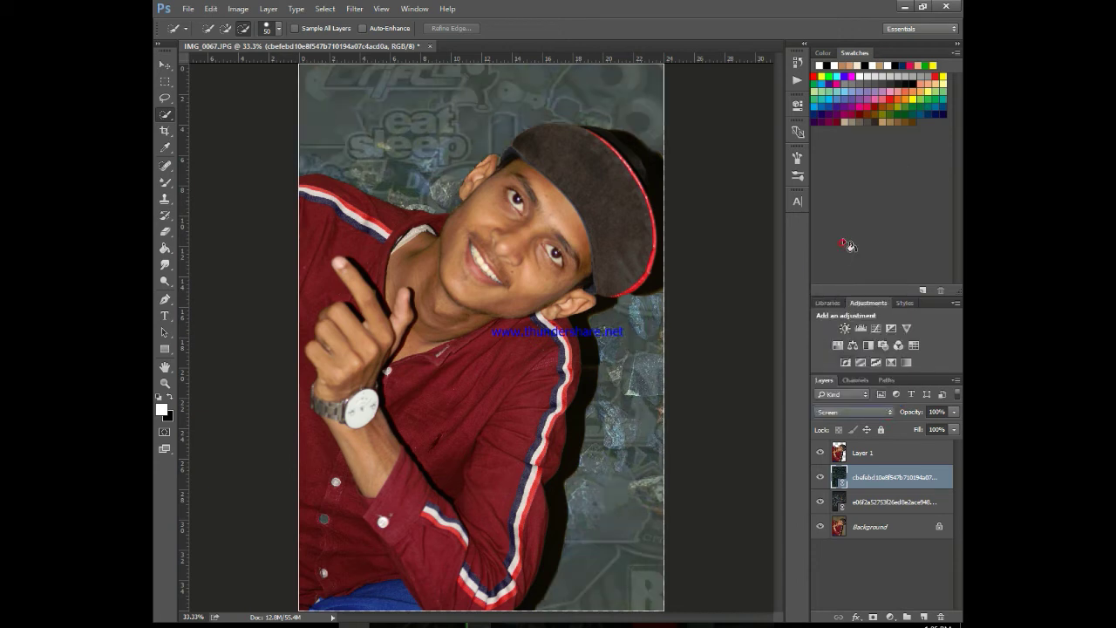
click(882, 506)
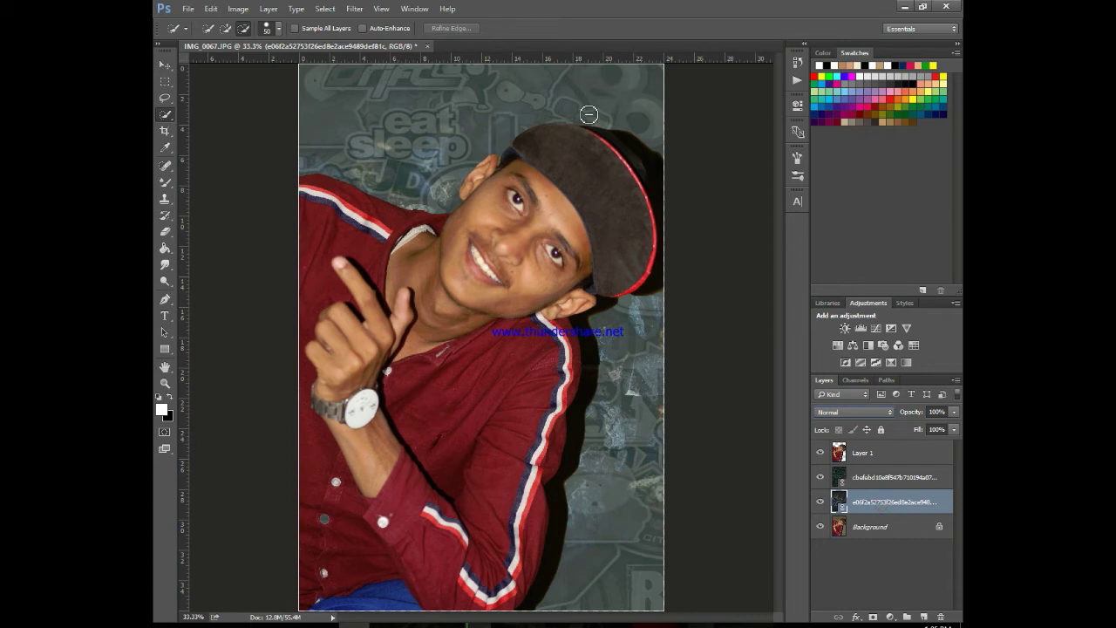
Erase the dark shadow along the red sleeve on Layer 1 with a soft round 175 px Eraser
click(864, 455)
click(165, 231)
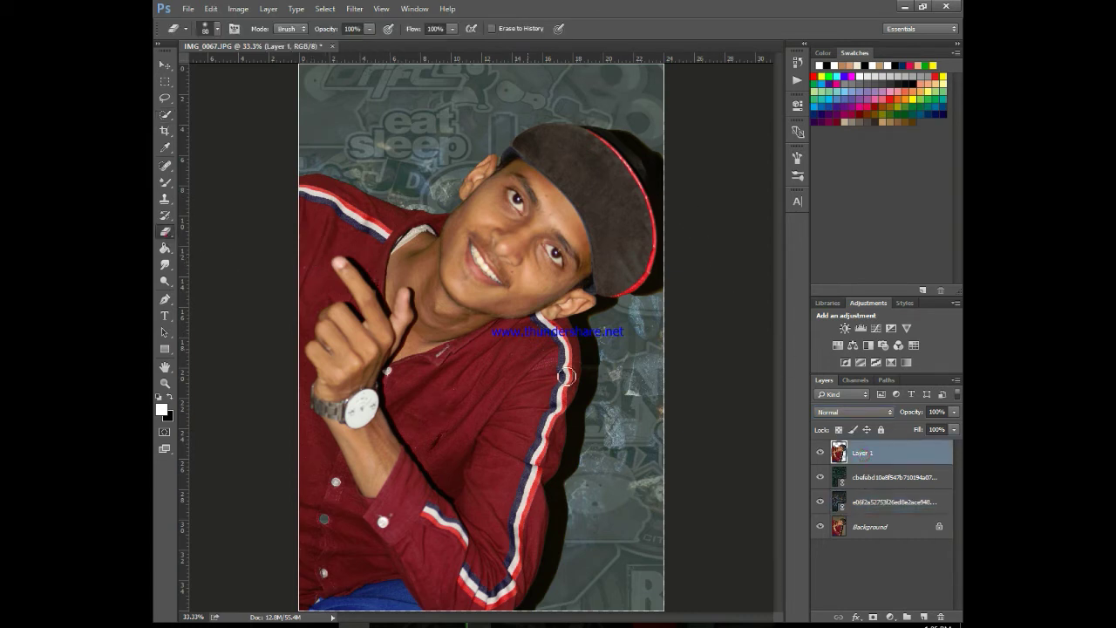
right_click(617, 337)
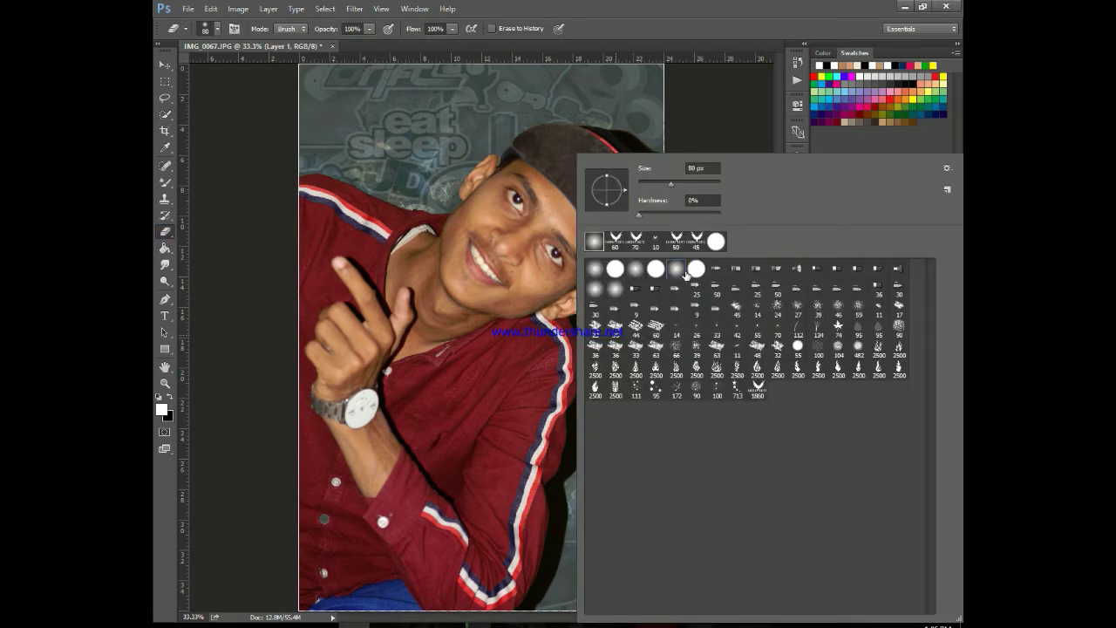
double_click(685, 273)
key(bracketright)
key(bracketright)
key(bracketright)
key(bracketright)
key(bracketright)
mouse_move(628, 375)
mouse_down()
mouse_move(601, 368)
mouse_move(598, 426)
mouse_move(609, 343)
mouse_move(628, 376)
mouse_move(592, 401)
mouse_up()
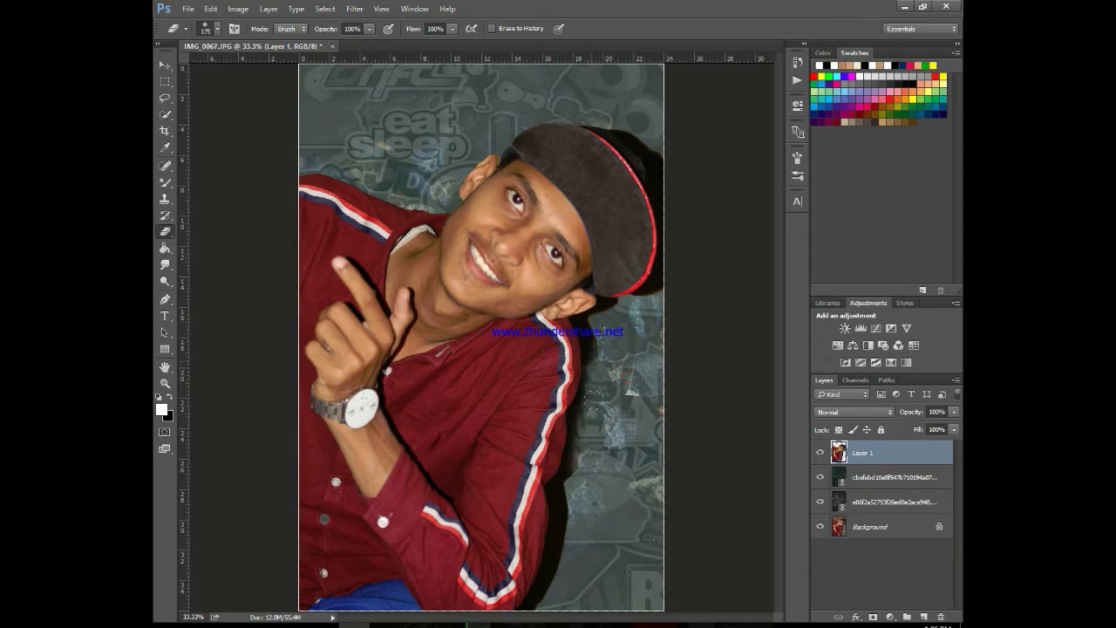
mouse_move(581, 494)
mouse_down()
mouse_move(572, 459)
mouse_move(568, 552)
mouse_move(547, 619)
mouse_move(556, 589)
mouse_up()
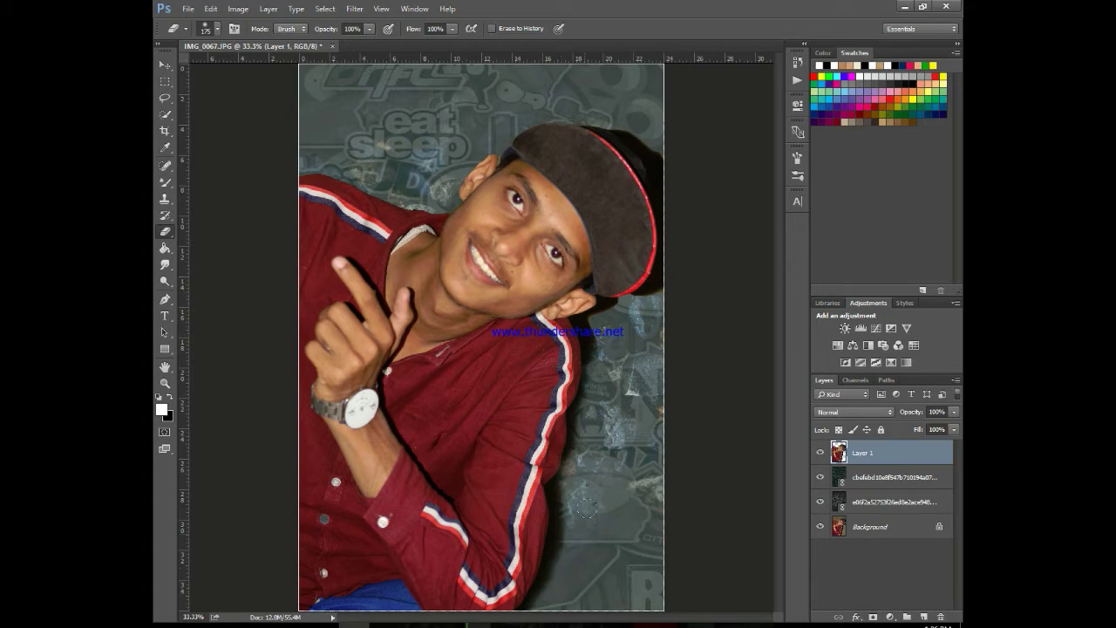
Erase the leftover shadow around the shoulder and the outer edge of the cap on Layer 1
mouse_move(600, 342)
mouse_down()
mouse_move(639, 301)
mouse_move(674, 315)
mouse_move(672, 269)
mouse_up()
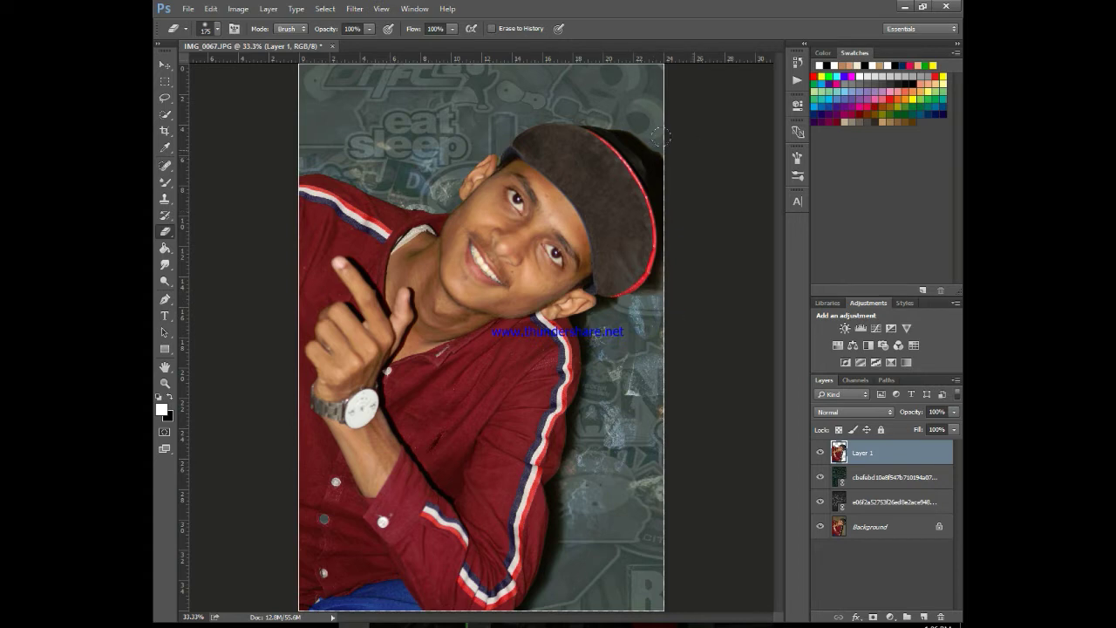
drag(646, 125, 624, 108)
mouse_move(677, 147)
mouse_down()
mouse_move(644, 120)
mouse_move(584, 106)
mouse_up()
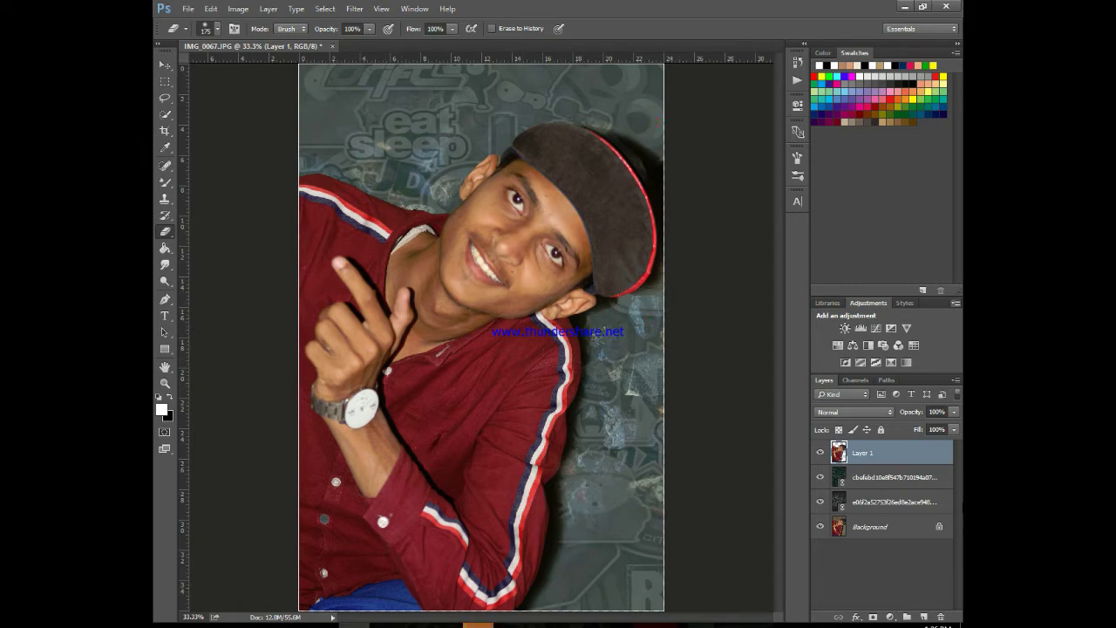
Merge Layer 1, the doodle layer, the stones layer and the Background into a single layer
ctrl+click(889, 501)
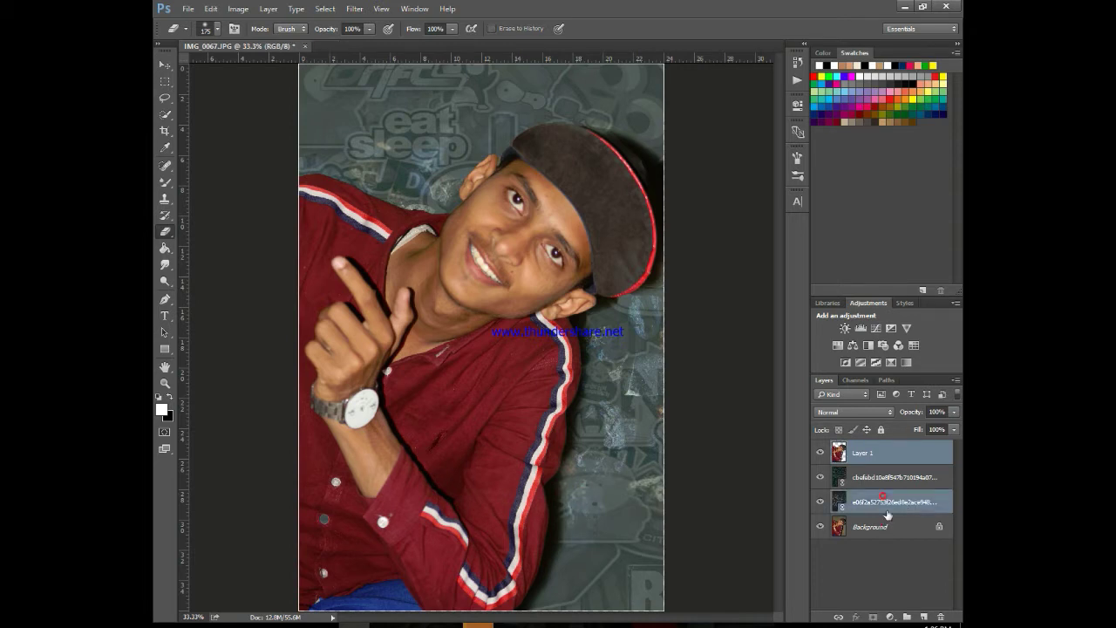
ctrl+click(882, 526)
ctrl+click(882, 478)
key(ctrl+e)
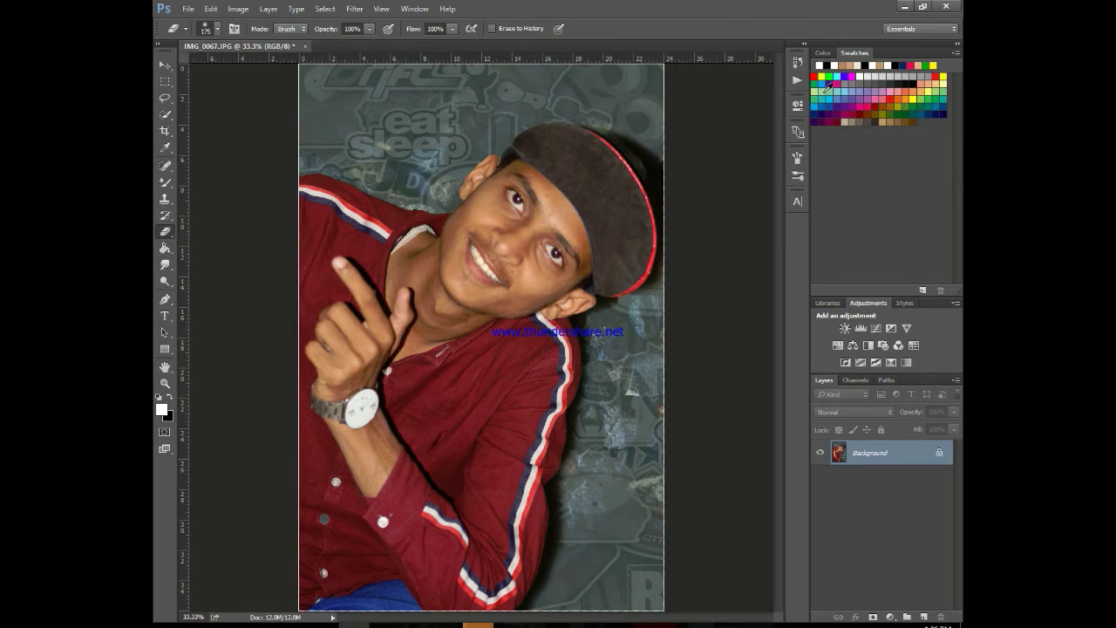
Smooth the skin on the face and neck with the Mixer Brush enlarged to 150 px
click(165, 181)
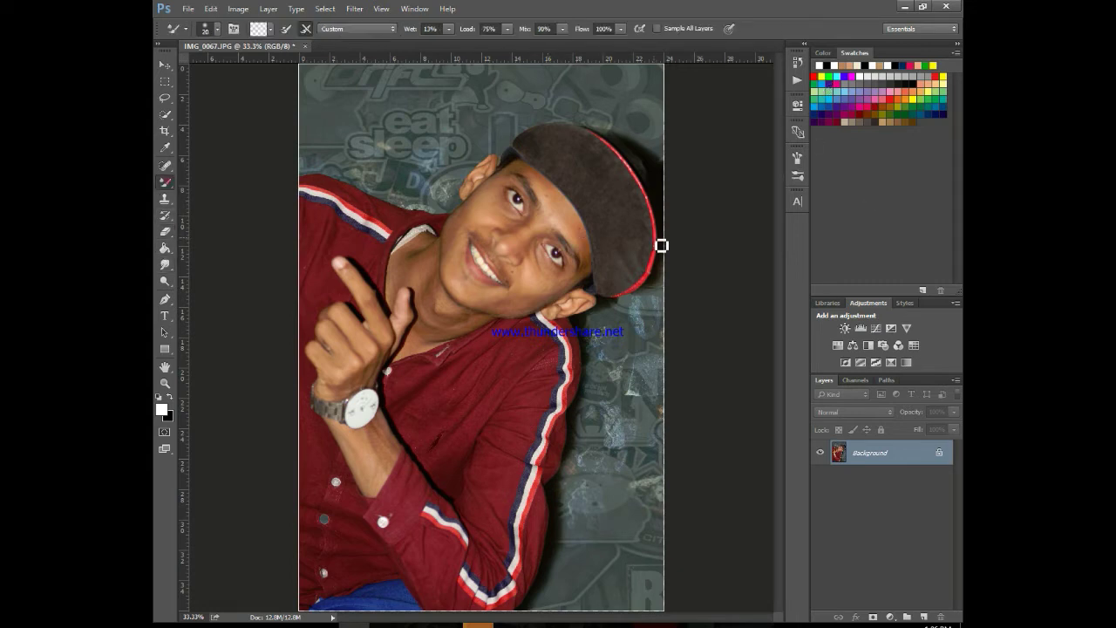
key(bracketright)
key(bracketright)
key(bracketright)
key(bracketright)
key(bracketright)
key(bracketright)
key(bracketright)
key(bracketright)
mouse_move(452, 281)
mouse_down()
mouse_move(486, 306)
mouse_move(541, 298)
mouse_move(488, 309)
mouse_move(547, 285)
mouse_move(536, 258)
mouse_move(502, 244)
mouse_move(534, 224)
mouse_move(503, 217)
mouse_move(456, 237)
mouse_move(470, 283)
mouse_move(451, 258)
mouse_move(469, 288)
mouse_move(496, 303)
mouse_move(506, 214)
mouse_move(426, 265)
mouse_up()
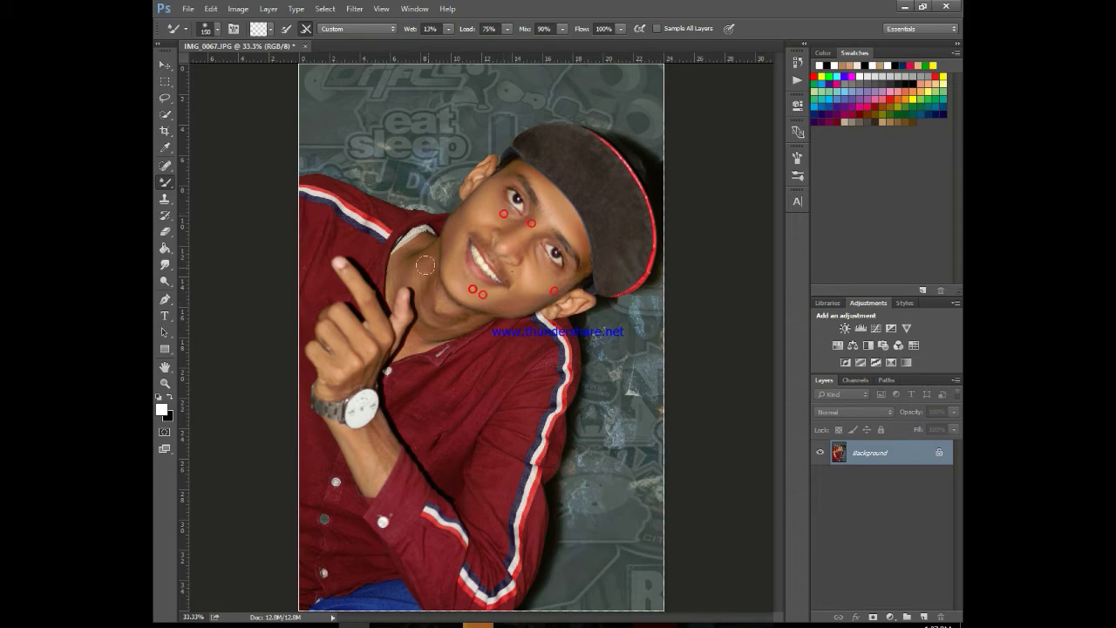
Smooth the skin on the lower neck and raised hand with the Mixer Brush, adjusting its size to the area
click(427, 267)
key(bracketleft)
key(bracketleft)
key(bracketleft)
key(bracketleft)
key(bracketleft)
key(bracketright)
click(440, 305)
click(339, 346)
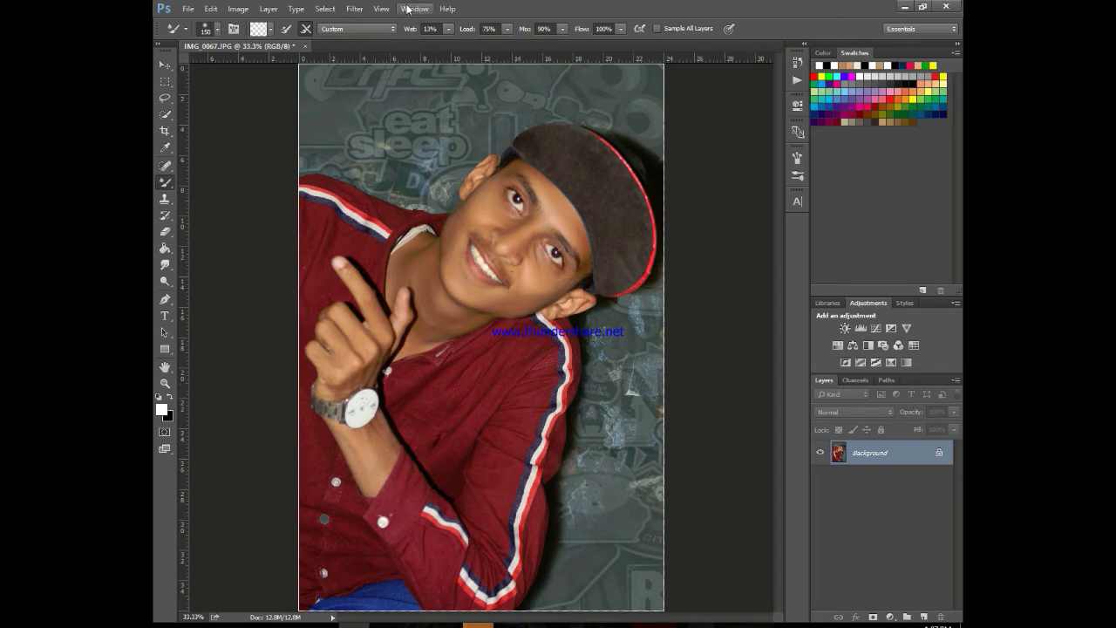
Run the Retouching action, accepting its first Camera Raw pass and raising Exposure to +0.30 in the second
click(797, 79)
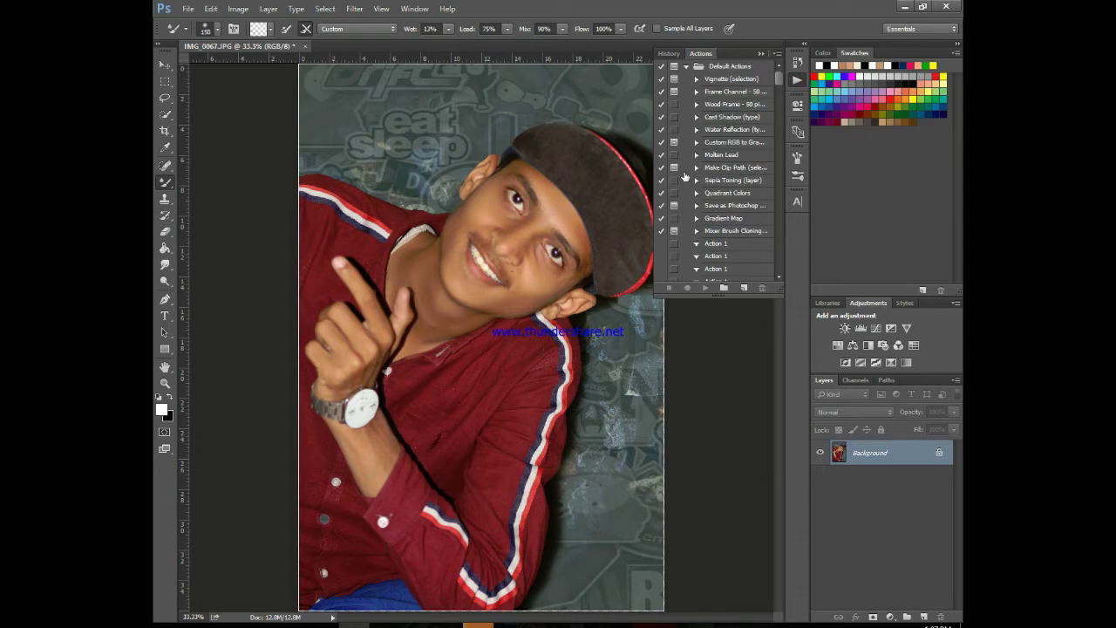
scroll(722, 139, down, 8)
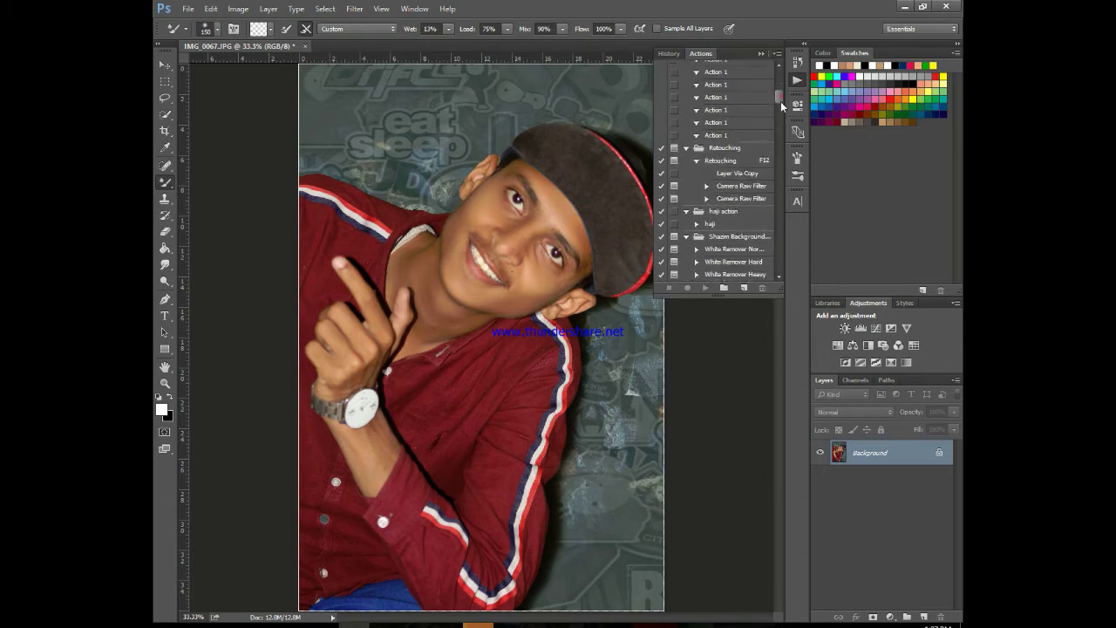
click(717, 160)
click(704, 288)
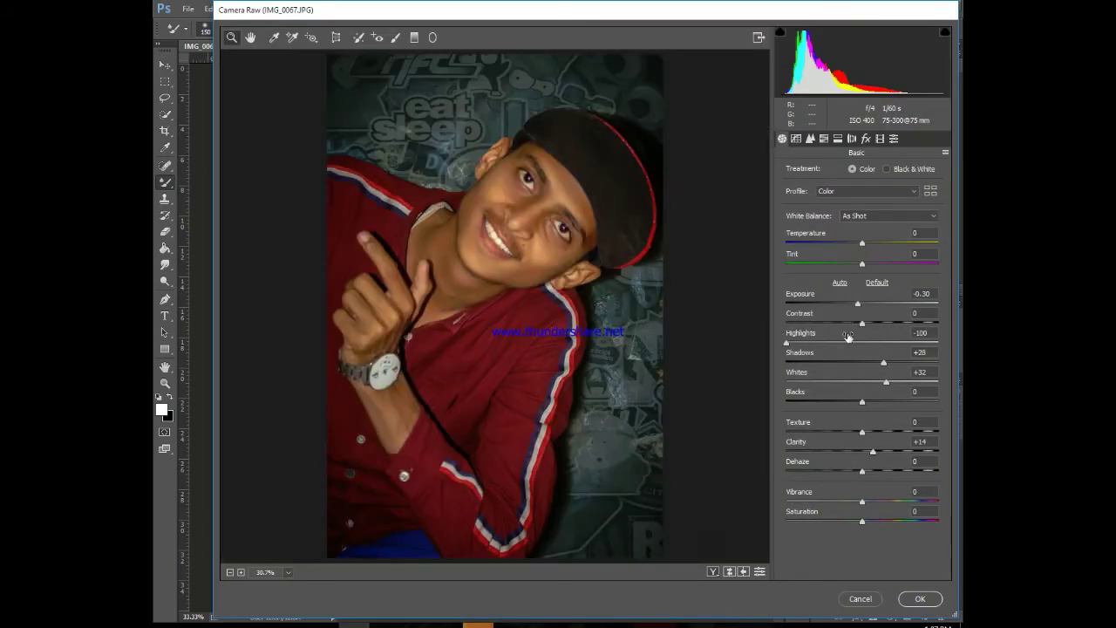
click(919, 599)
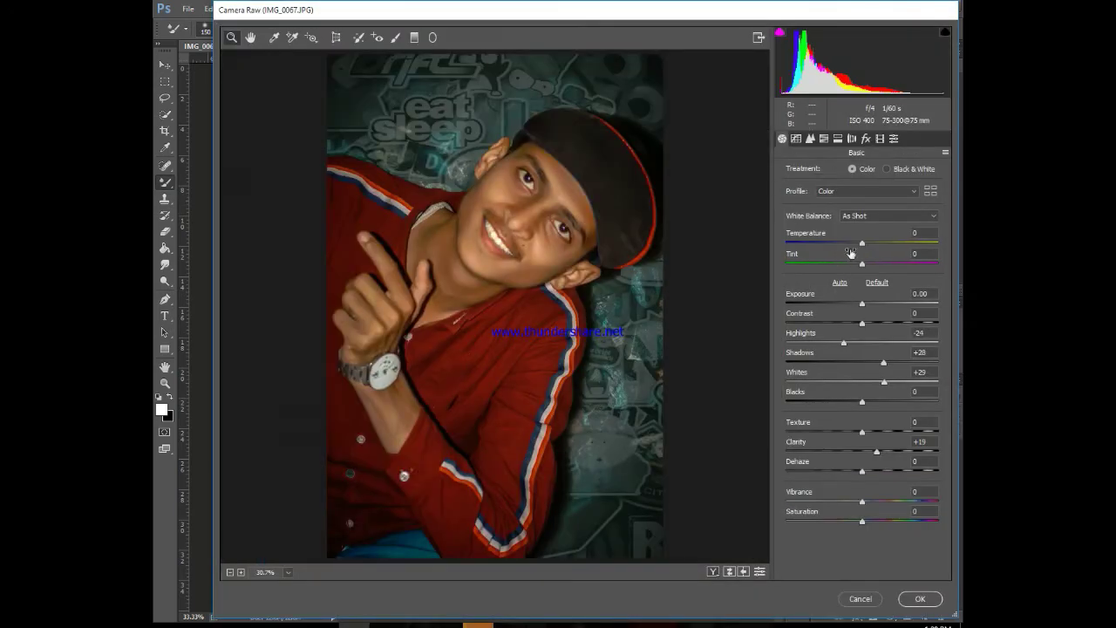
drag(863, 309, 865, 310)
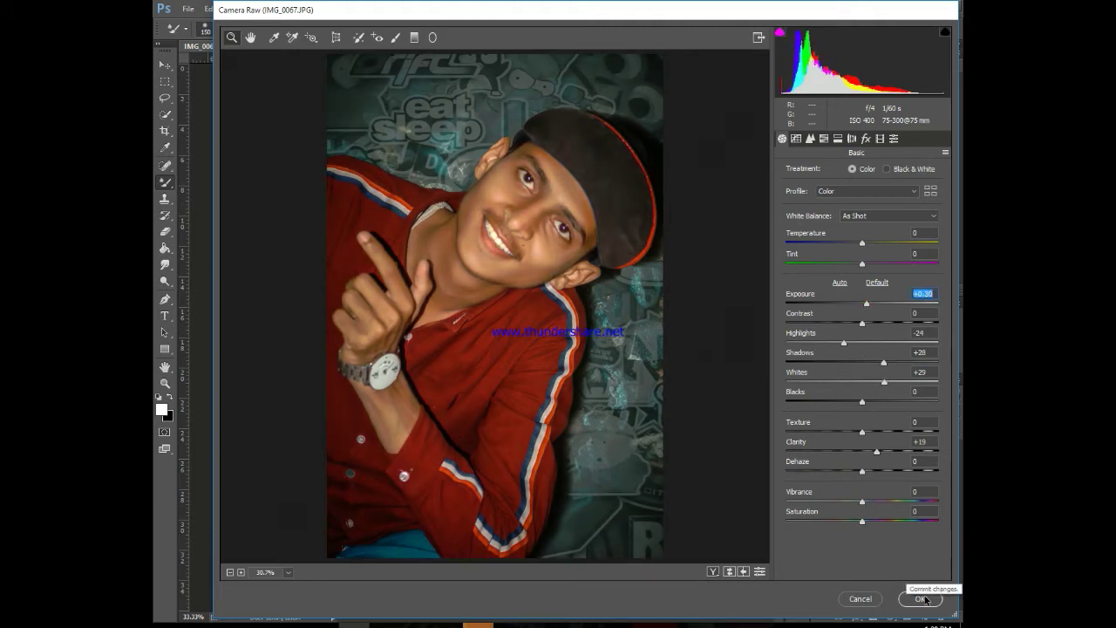
click(921, 598)
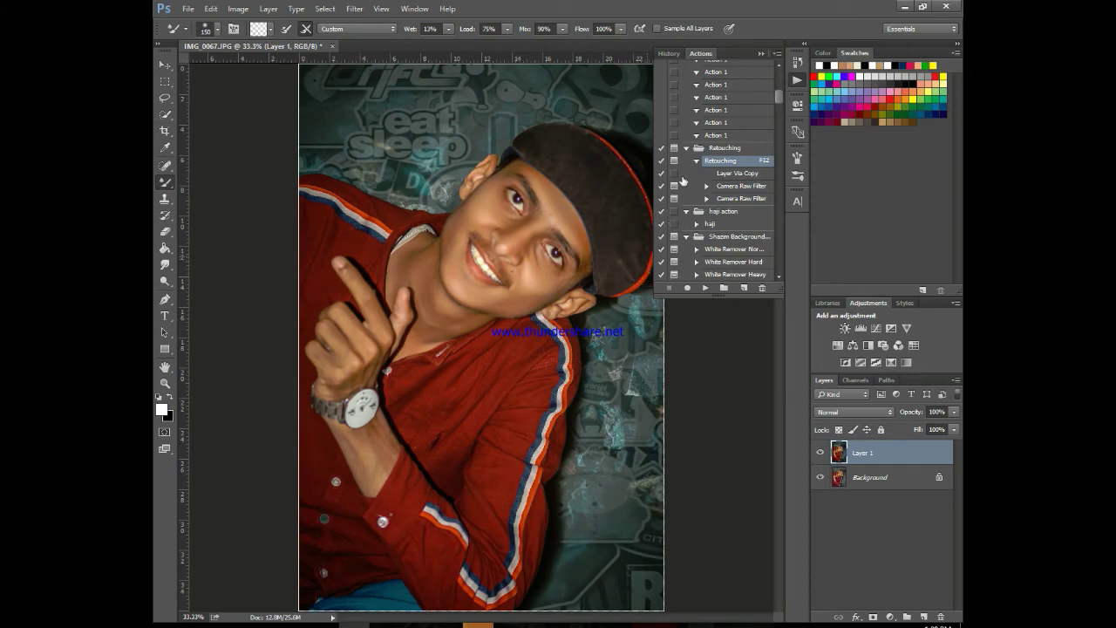
click(758, 54)
Lighten the nose and cheeks on Layer 1 with a 100 px Dodge brush set to Midtones, reducing its Exposure to 12%
right_click(170, 183)
click(222, 186)
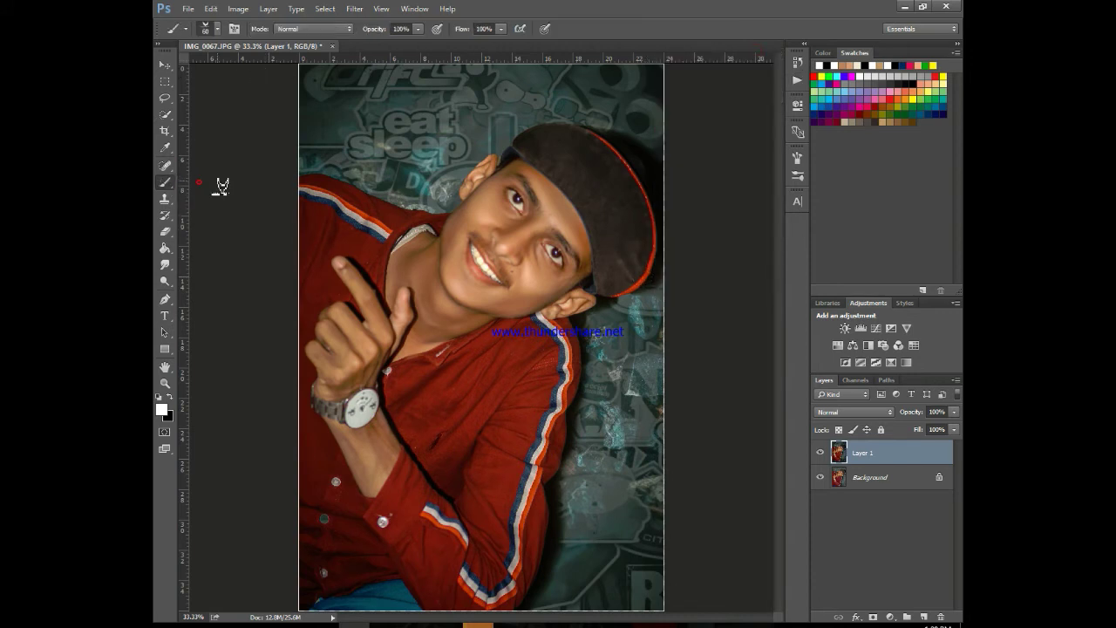
click(165, 280)
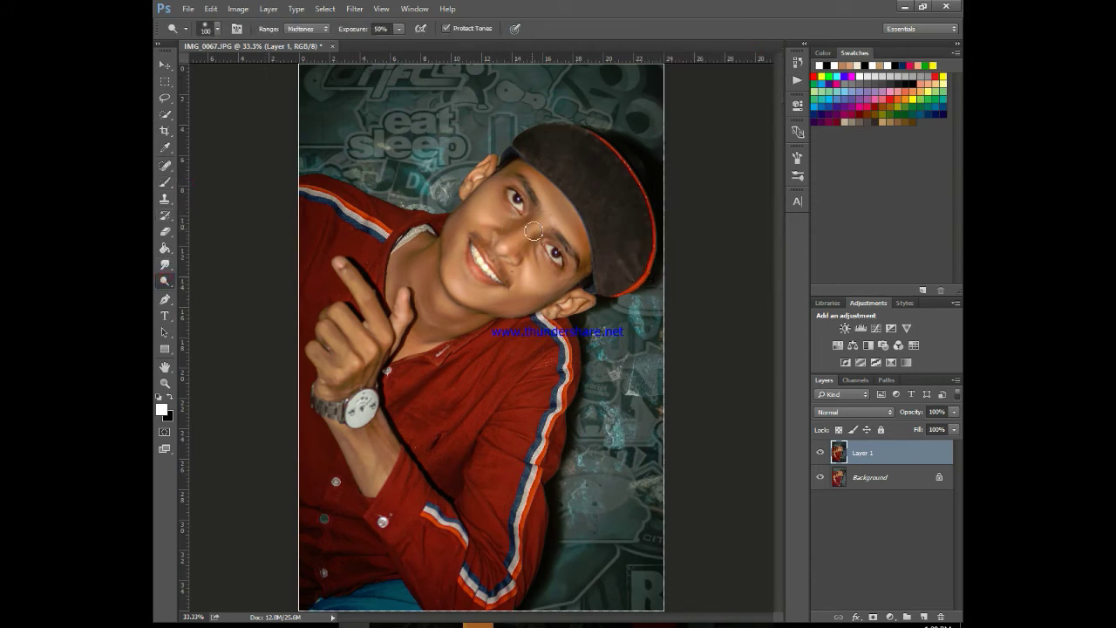
click(532, 230)
click(481, 263)
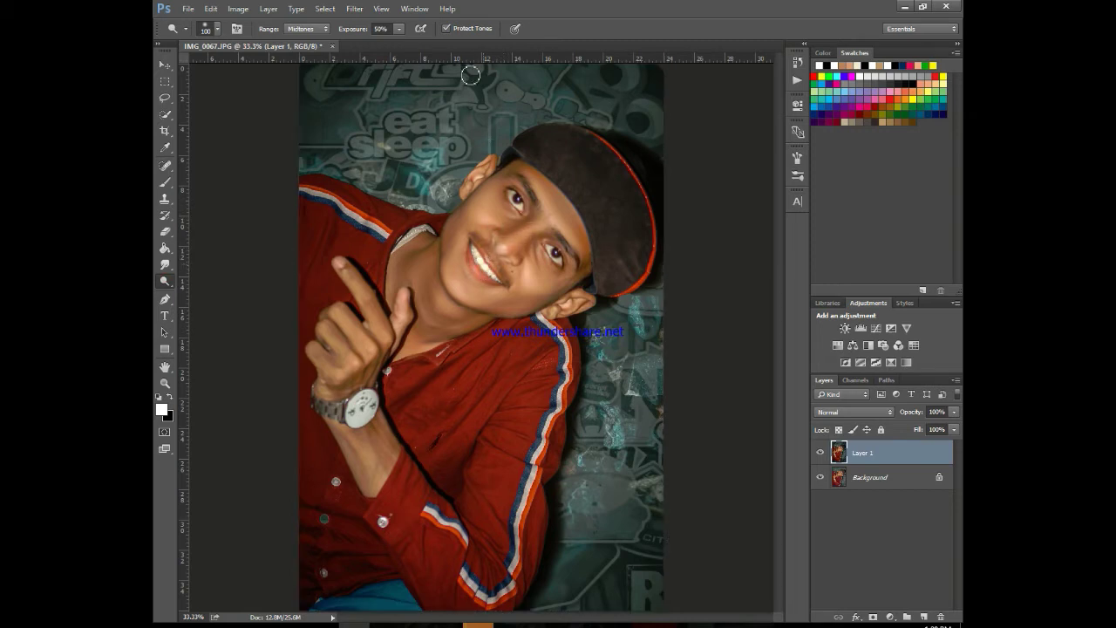
click(398, 29)
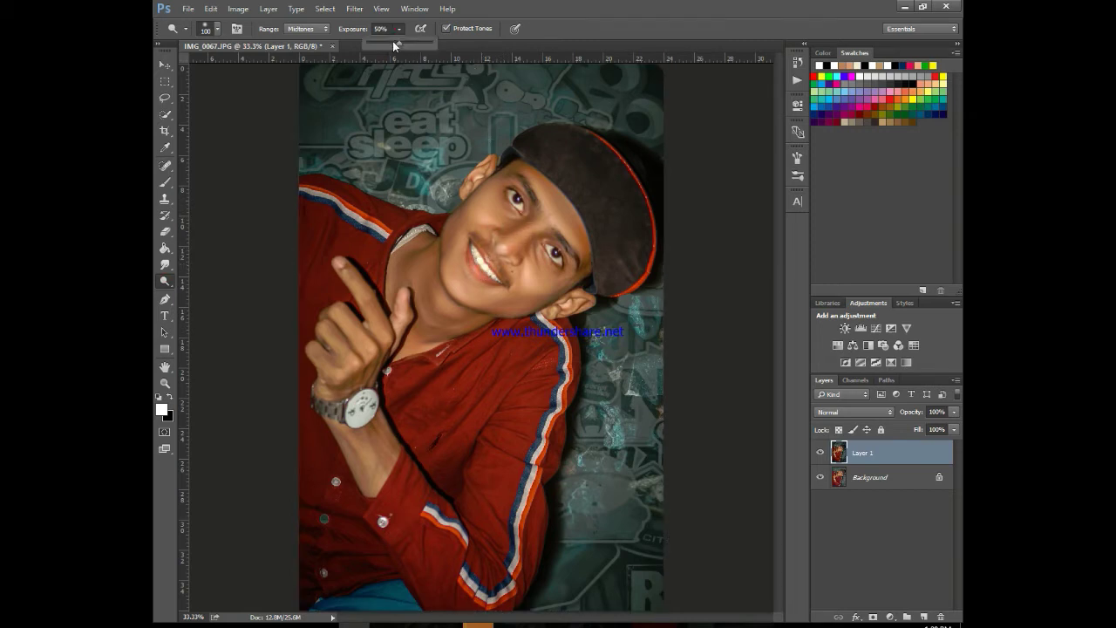
click(540, 230)
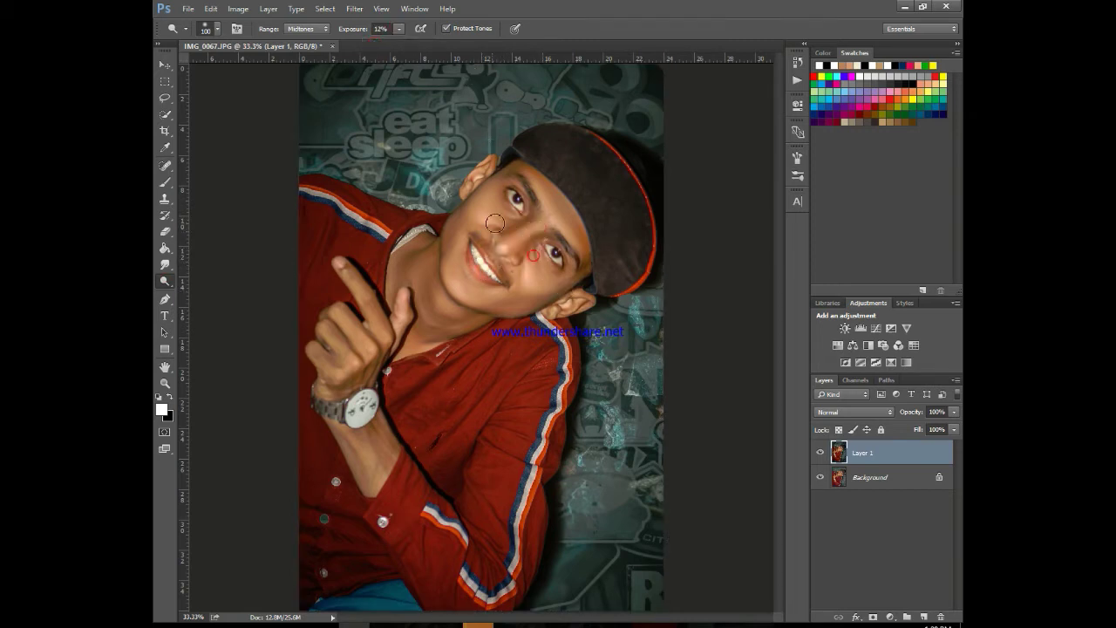
click(499, 219)
Lighten the forearm, the raised hand and the jaw near the ear with the Dodge tool at 12% exposure
click(357, 444)
click(376, 478)
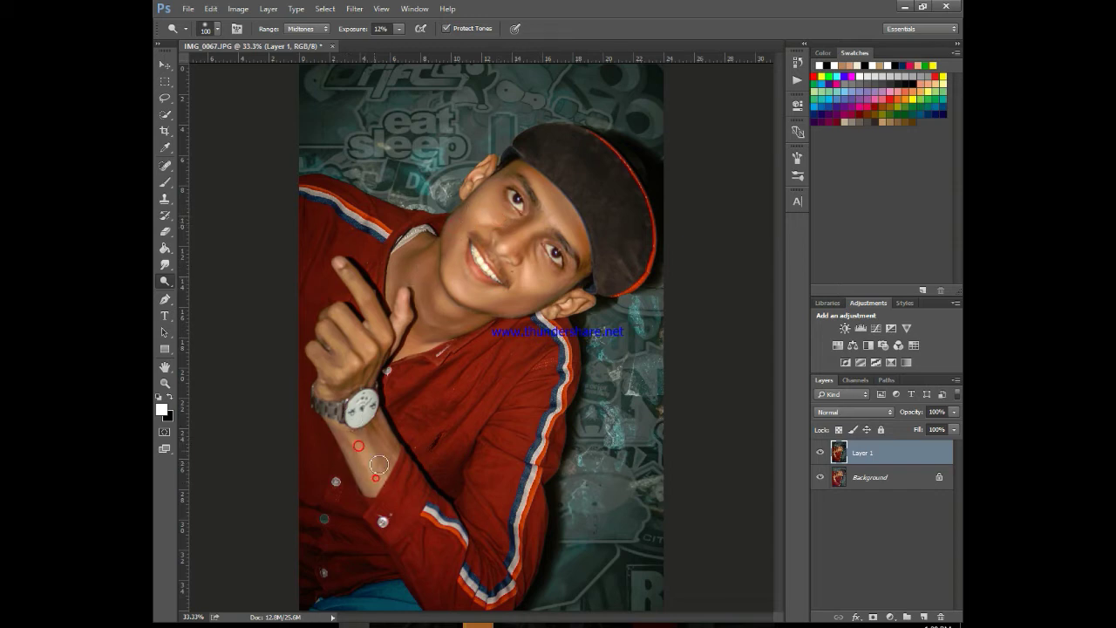
click(378, 463)
click(361, 281)
click(551, 296)
Apply a Camera Raw post-crop vignette with an Amount of -13 to Layer 1
click(353, 9)
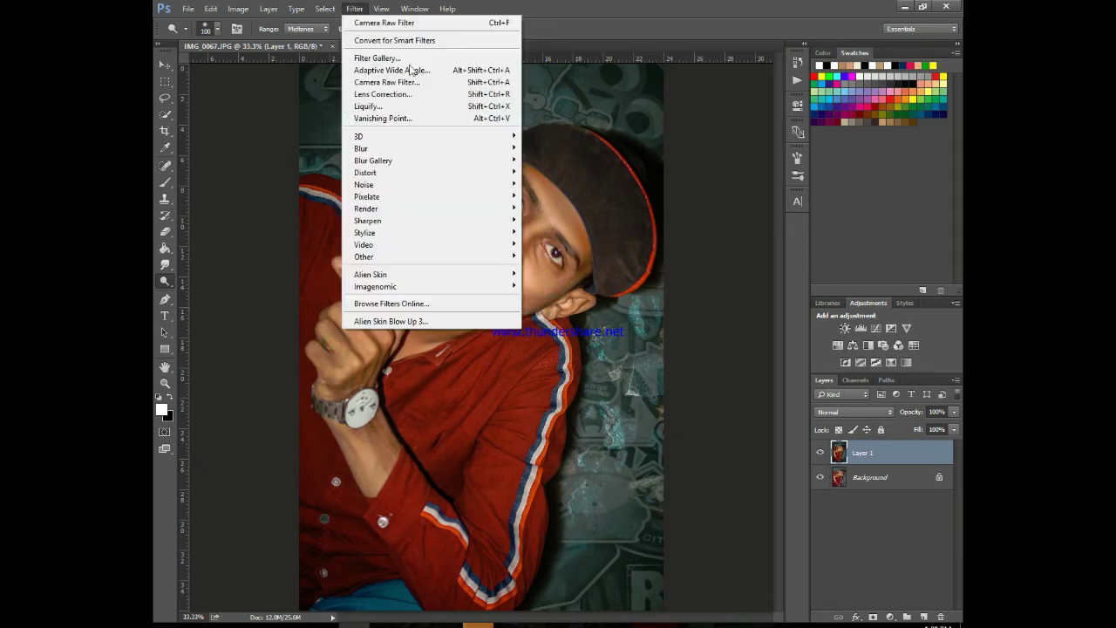
click(392, 81)
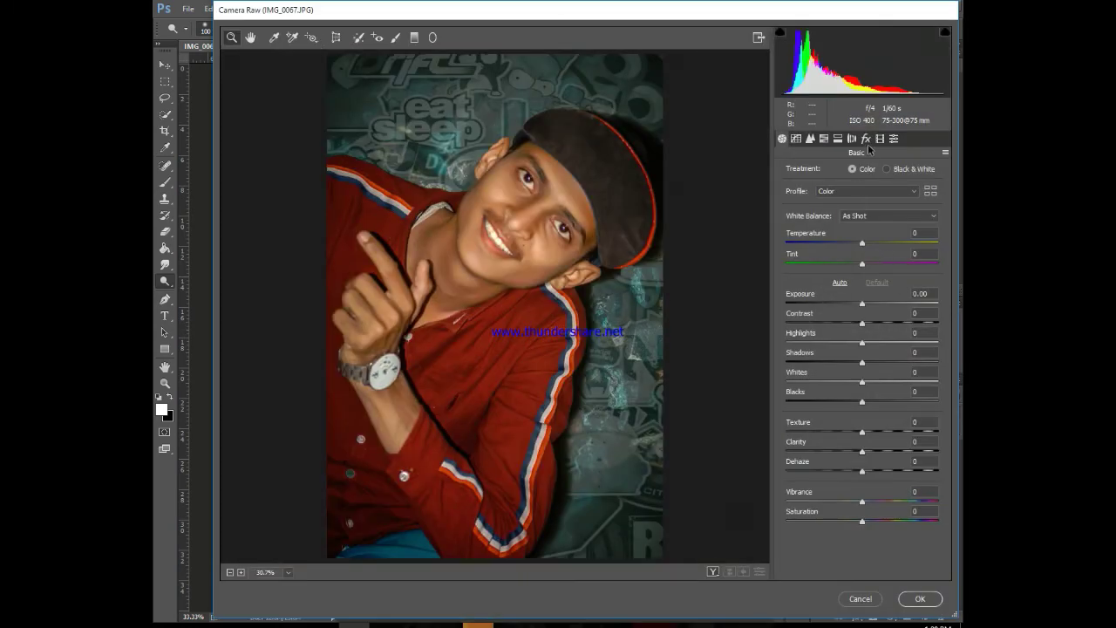
click(865, 140)
click(852, 303)
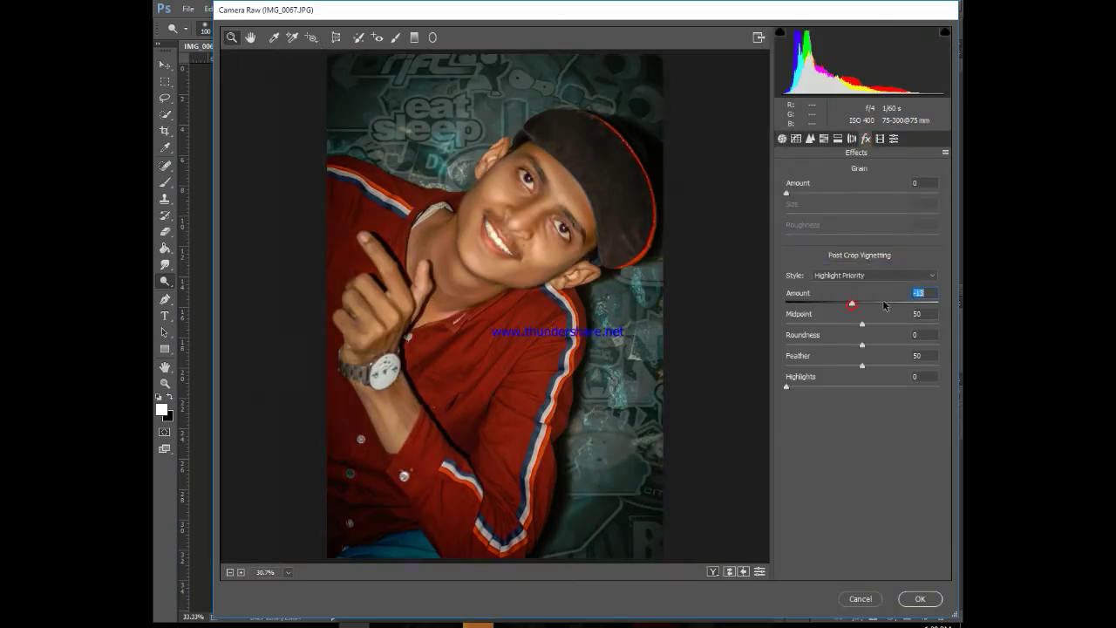
click(919, 598)
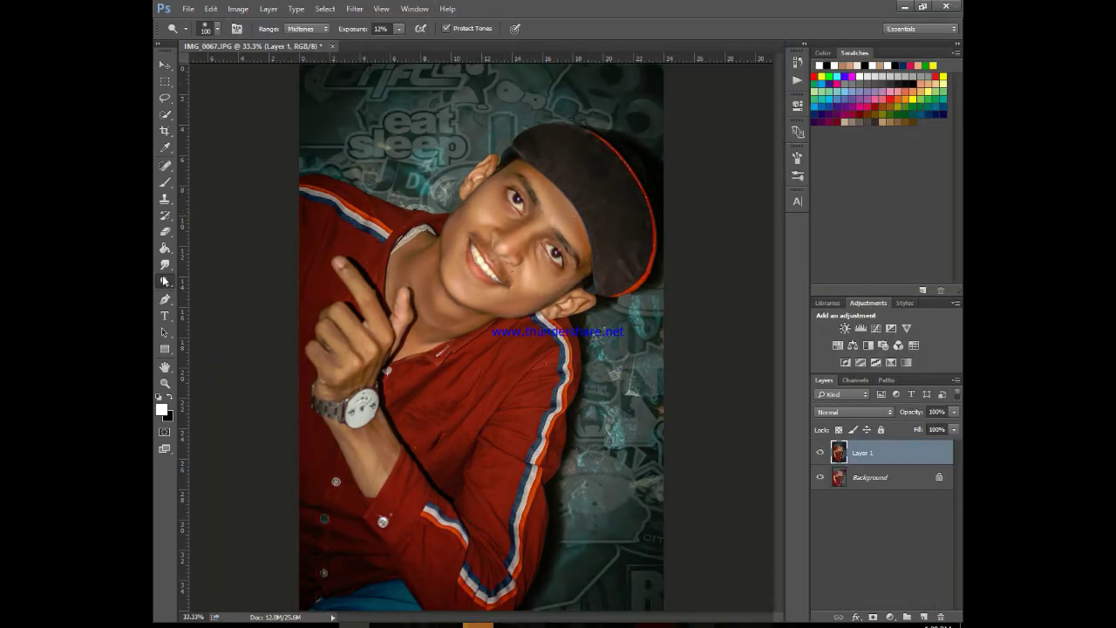
Lighten the iris of the eye nearer the uncovered ear with a 9 px Dodge brush at 12% exposure
key(ctrl+plus)
key(ctrl+plus)
drag(636, 225, 699, 217)
drag(779, 281, 786, 228)
key(ctrl+plus)
key(ctrl+plus)
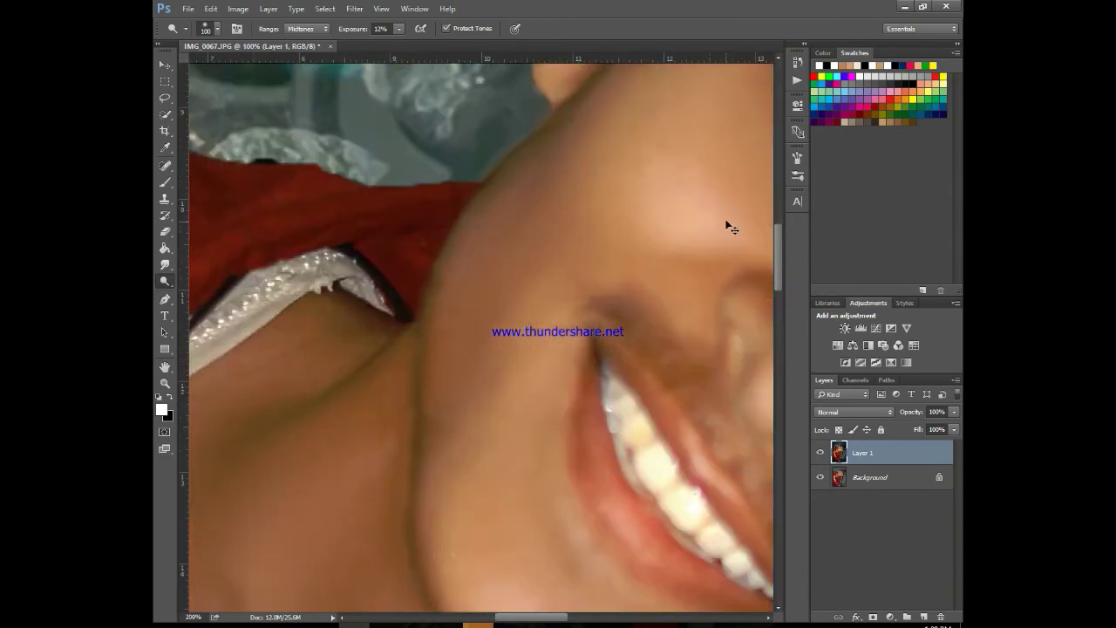
drag(531, 619, 573, 617)
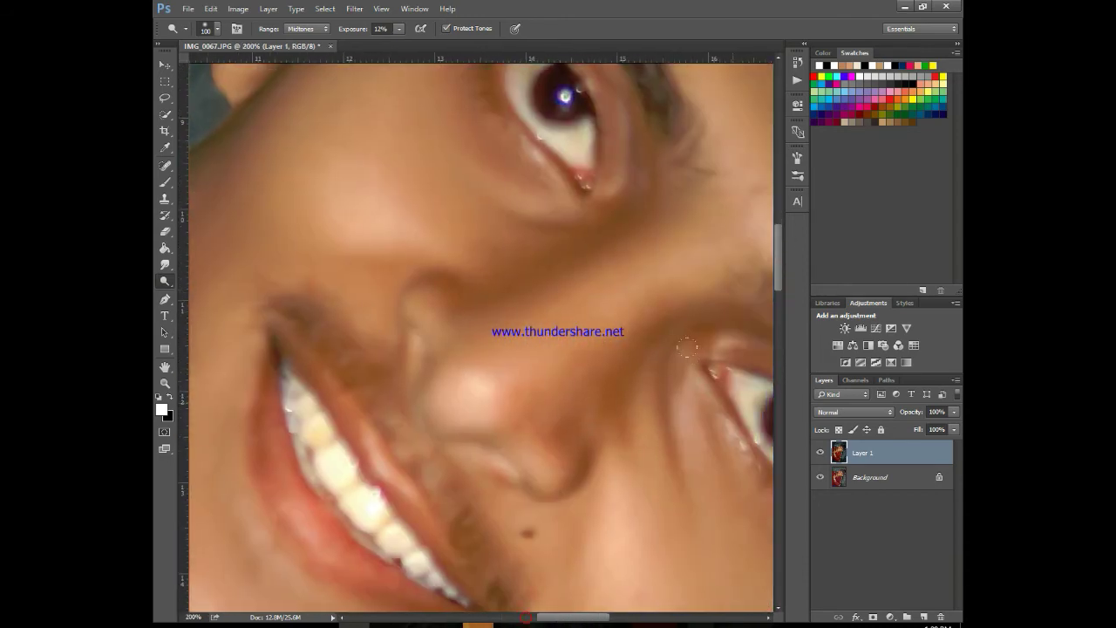
scroll(689, 349, up, 4)
scroll(516, 60, up, 4)
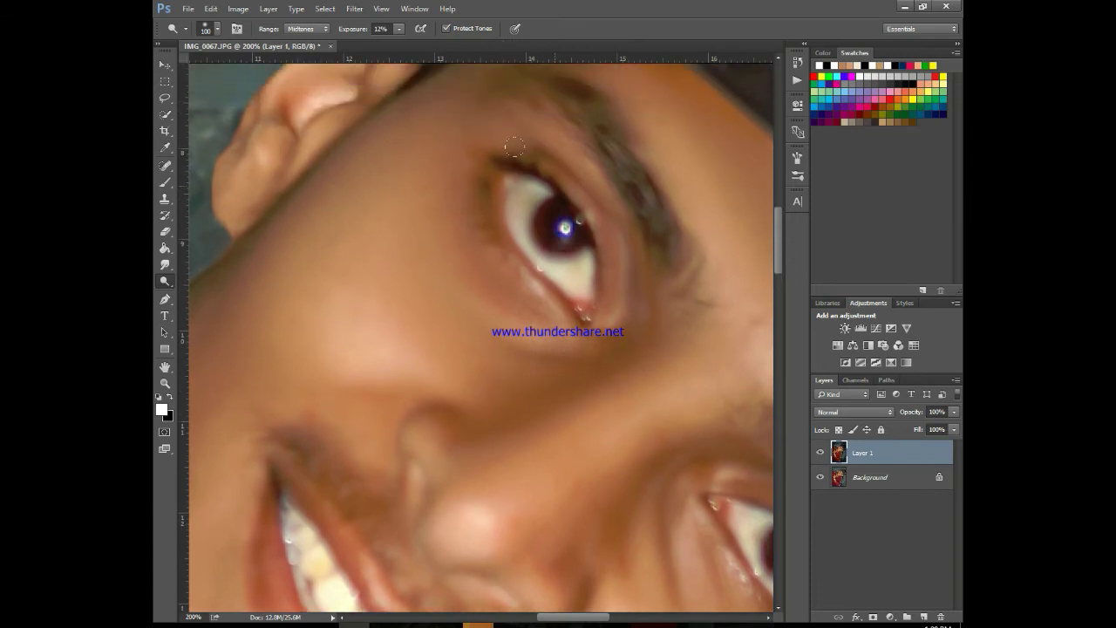
scroll(341, 210, up, 1)
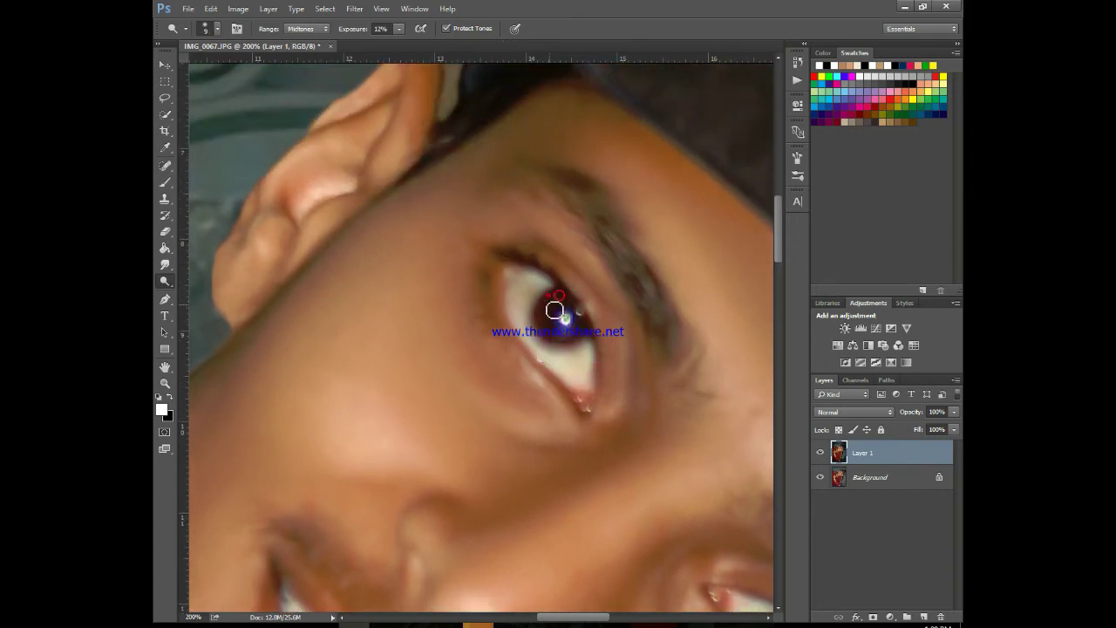
mouse_move(555, 311)
mouse_down()
mouse_move(563, 346)
mouse_move(588, 343)
mouse_move(548, 341)
mouse_move(540, 317)
mouse_move(567, 347)
mouse_move(545, 319)
mouse_move(564, 298)
mouse_move(550, 336)
mouse_move(595, 342)
mouse_move(550, 336)
mouse_up()
Raise the Dodge exposure to 17% and lighten the upper and lower parts of the same iris further
drag(400, 39, 402, 39)
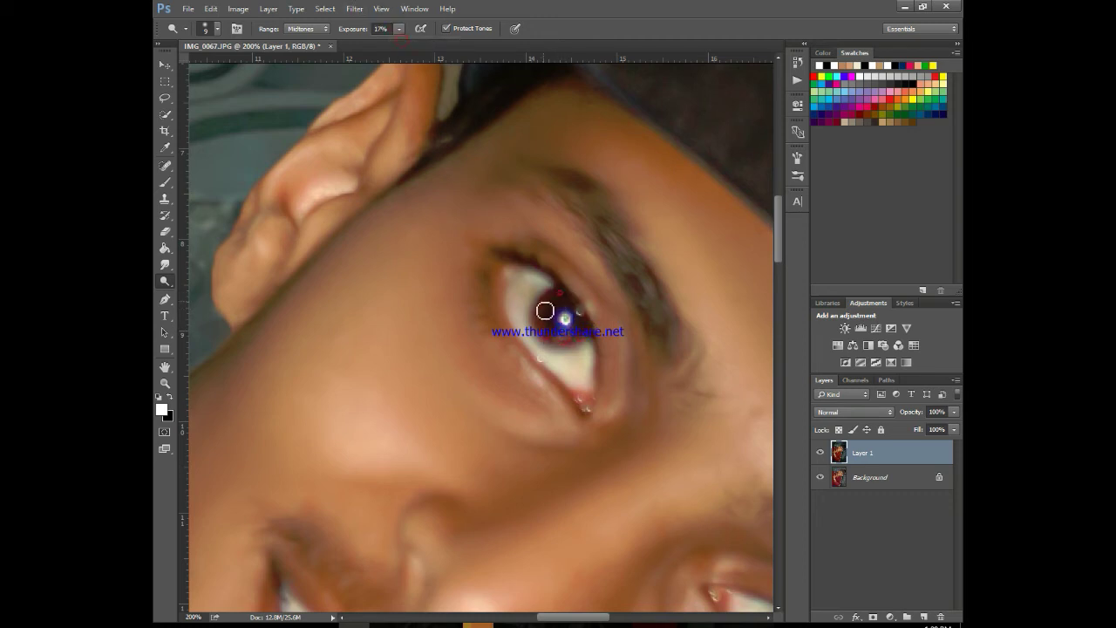
drag(565, 346, 560, 342)
click(564, 291)
Lighten the other eye's iris with the Dodge tool at 17% exposure, and touch up both irises with a 10 px brush
drag(593, 622, 603, 621)
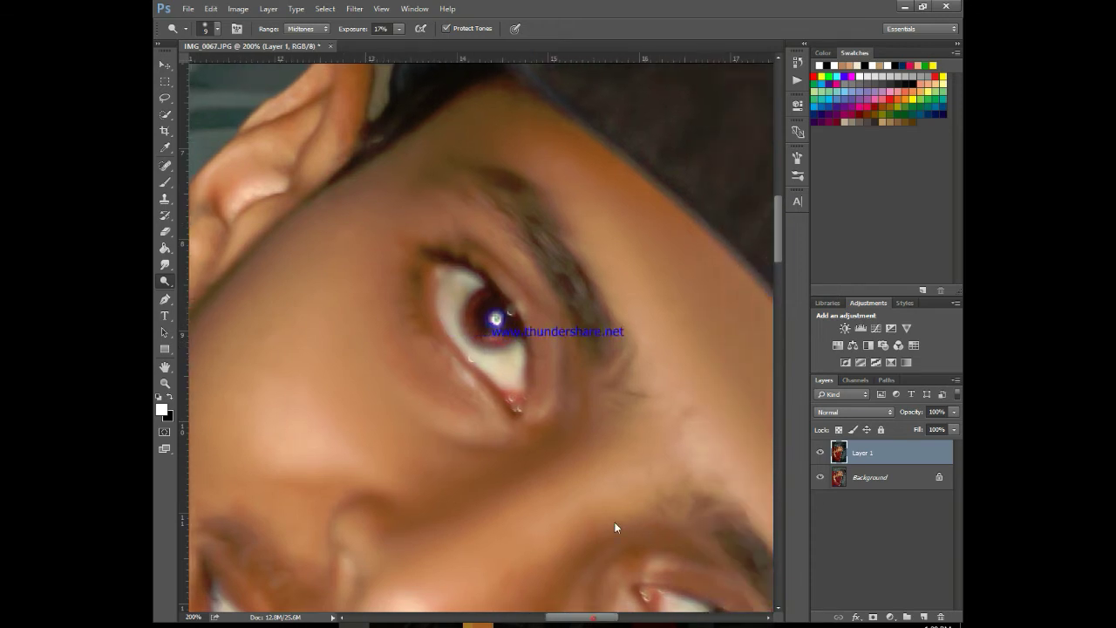
scroll(735, 363, down, 5)
scroll(720, 494, down, 1)
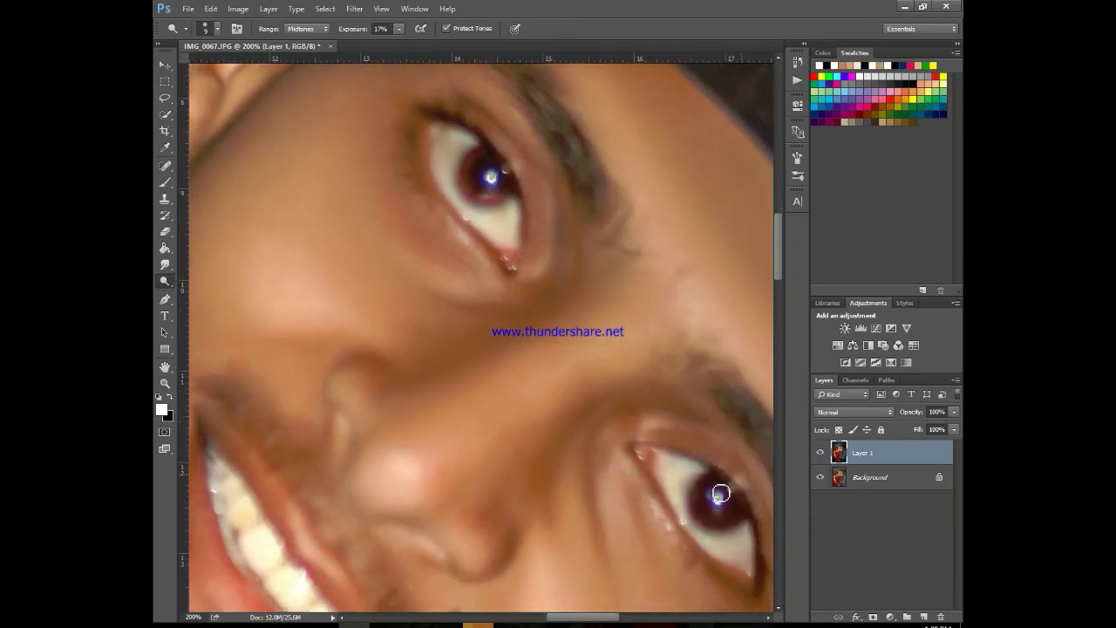
mouse_move(718, 484)
mouse_down()
mouse_move(703, 512)
mouse_move(713, 523)
mouse_move(745, 520)
mouse_move(721, 528)
mouse_move(748, 524)
mouse_move(710, 528)
mouse_move(720, 529)
mouse_move(704, 485)
mouse_move(707, 514)
mouse_move(696, 497)
mouse_move(726, 523)
mouse_move(742, 512)
mouse_move(705, 528)
mouse_move(715, 524)
mouse_move(699, 498)
mouse_move(704, 510)
mouse_move(706, 484)
mouse_move(696, 506)
mouse_move(718, 483)
mouse_up()
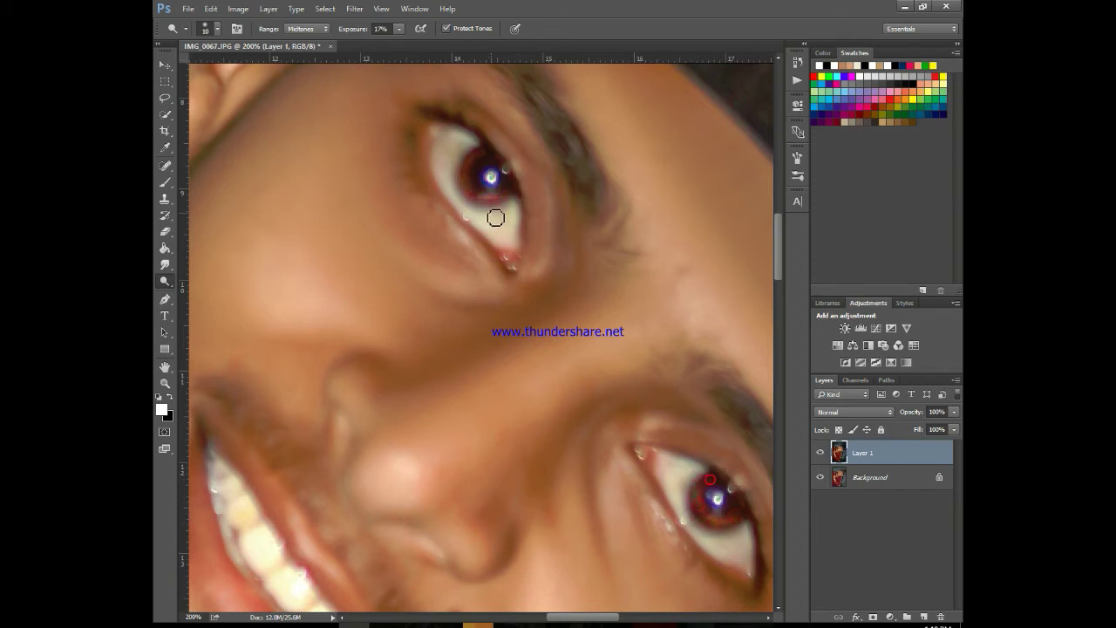
mouse_move(482, 196)
mouse_down()
mouse_move(487, 152)
mouse_move(465, 177)
mouse_move(504, 199)
mouse_up()
mouse_move(701, 498)
mouse_down()
mouse_move(713, 523)
mouse_move(704, 520)
mouse_up()
key(ctrl+0)
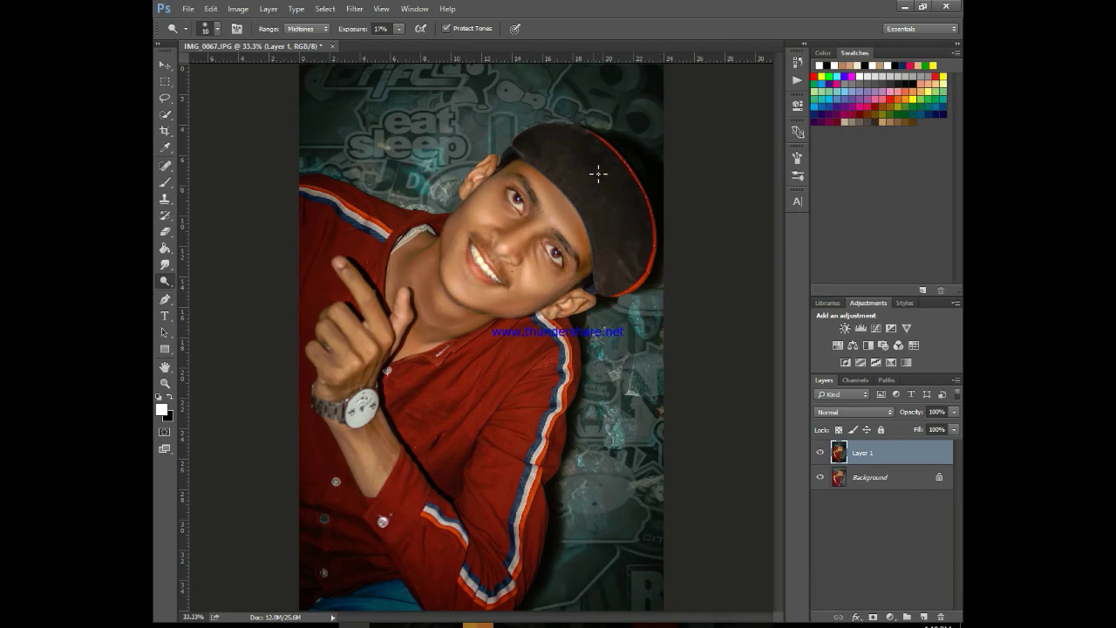
Place the Mad Cool Festival image, file 5 in the Text folder, as a linked layer
click(190, 8)
click(231, 253)
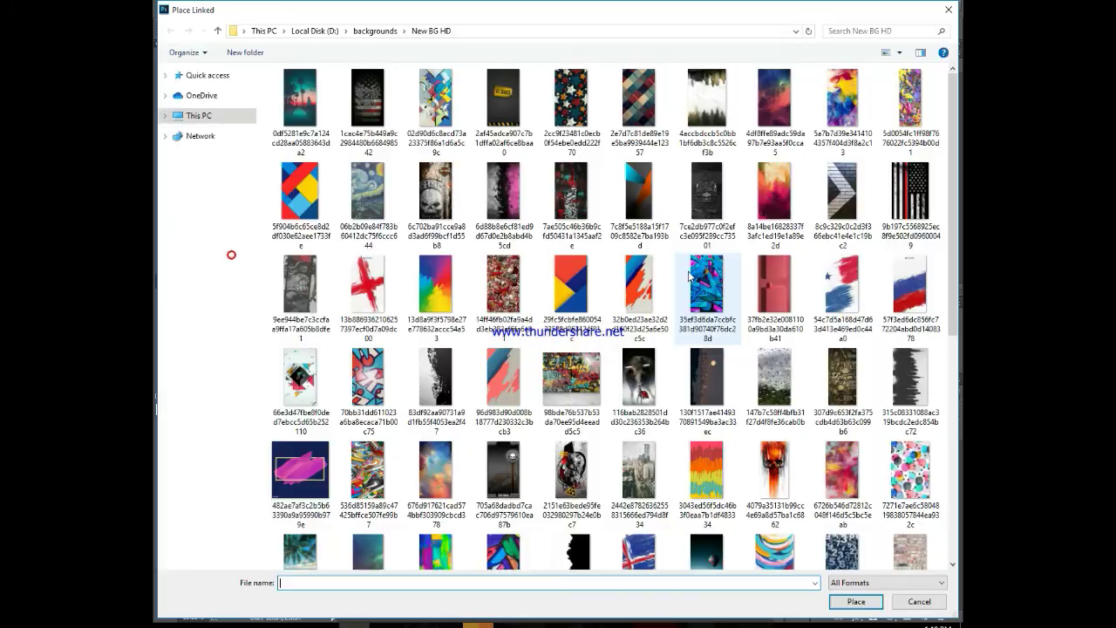
scroll(689, 275, down, 5)
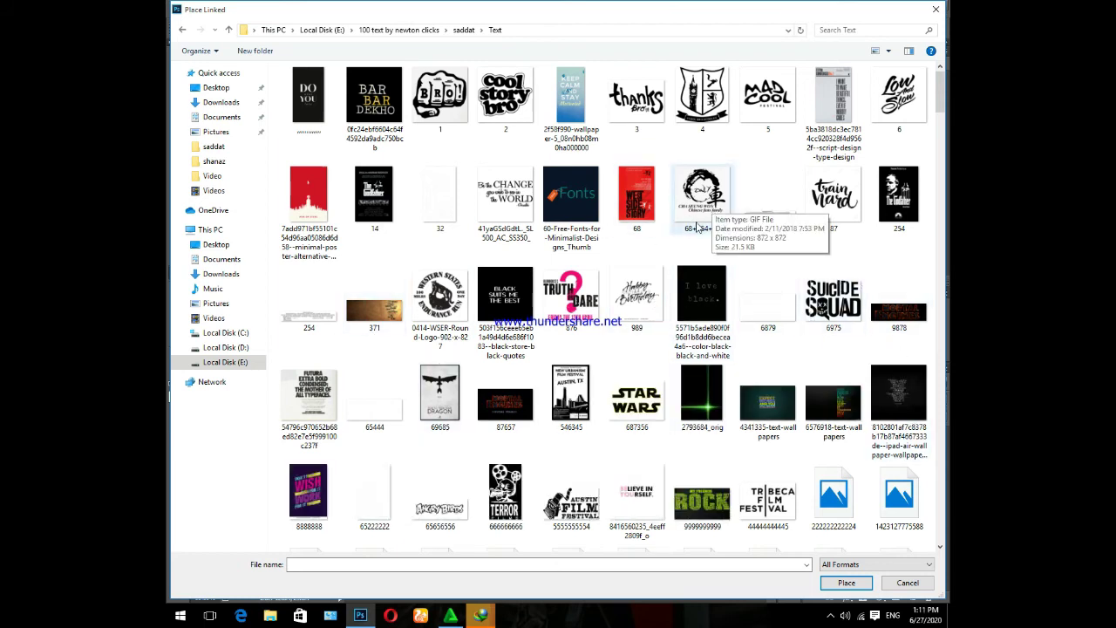
click(764, 114)
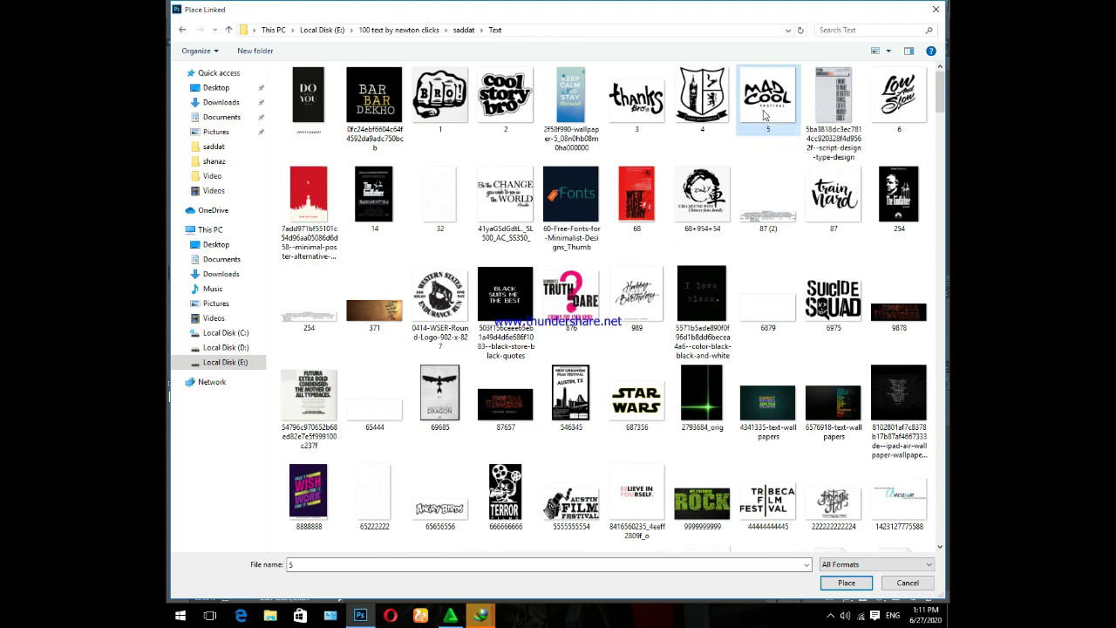
click(716, 179)
double_click(763, 113)
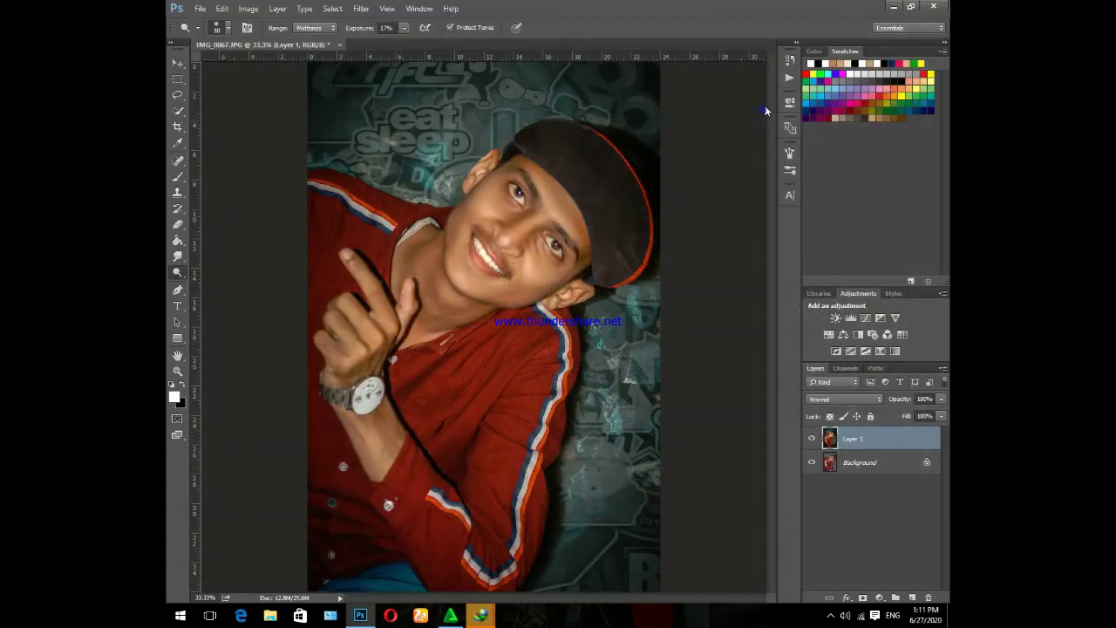
Scale the placed logo to 171.25% by 139.00%, rotate it 0.87° and position it over the wall beside the cap
drag(525, 357, 491, 211)
drag(577, 231, 576, 238)
drag(449, 164, 450, 142)
click(598, 27)
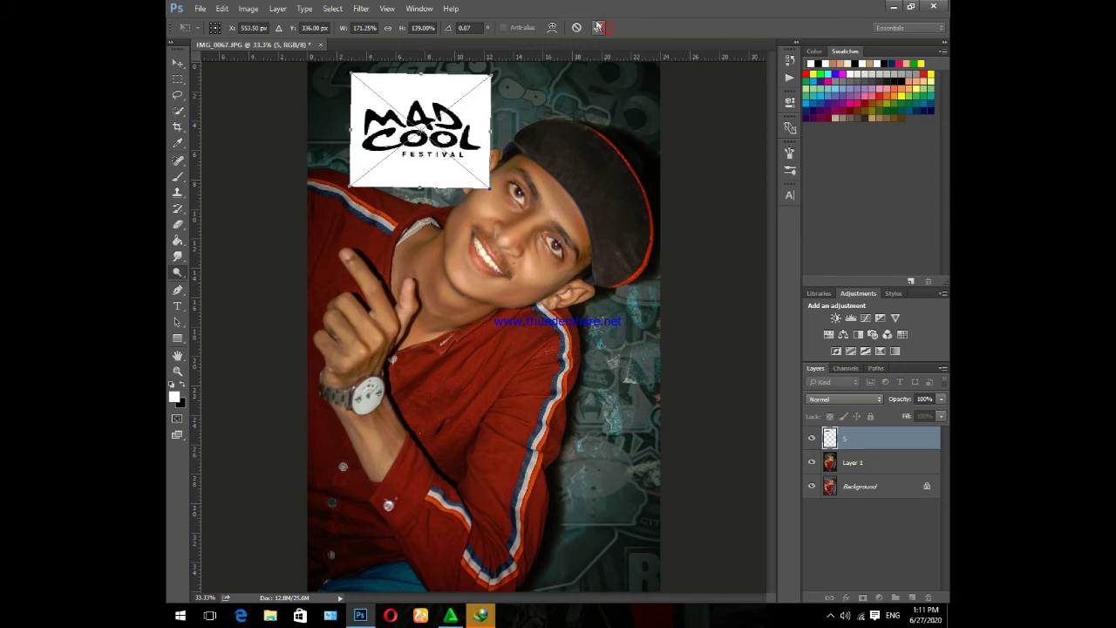
Set the logo layer's blend mode to Color Burn to drop out its white background
click(879, 400)
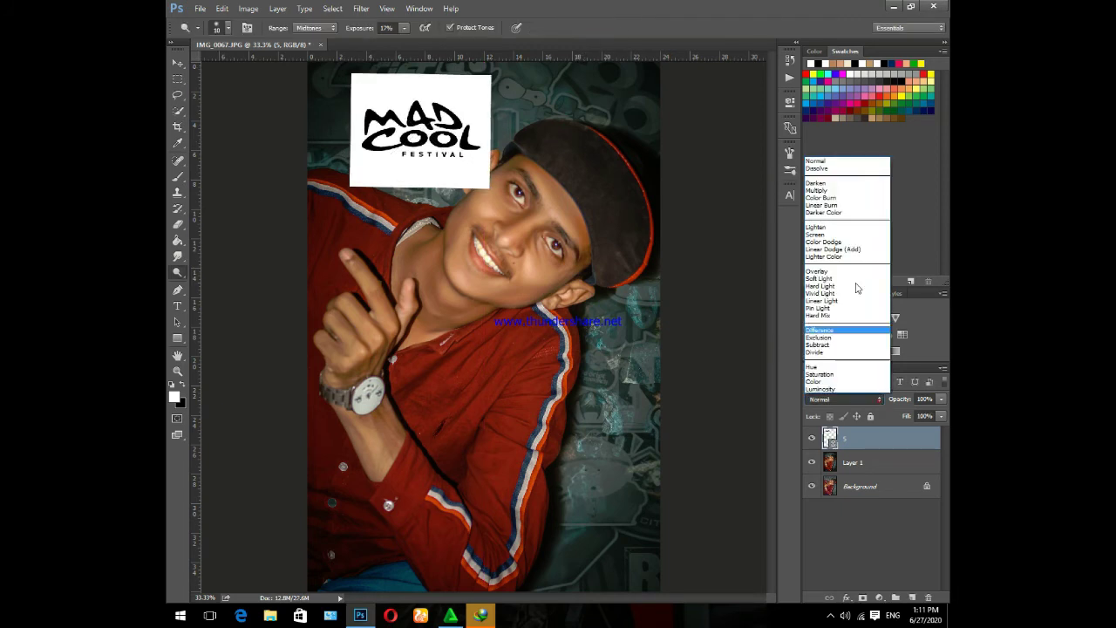
click(837, 186)
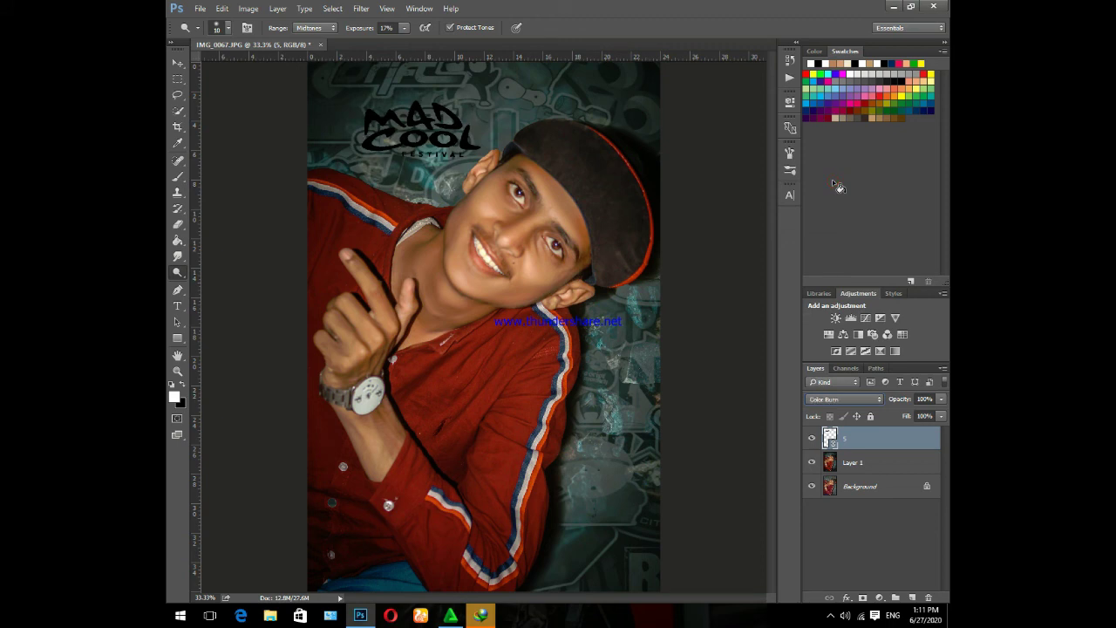
Try successive blend modes on the Mad Cool logo layer and settle on Divide for white lettering without a background
key(Down)
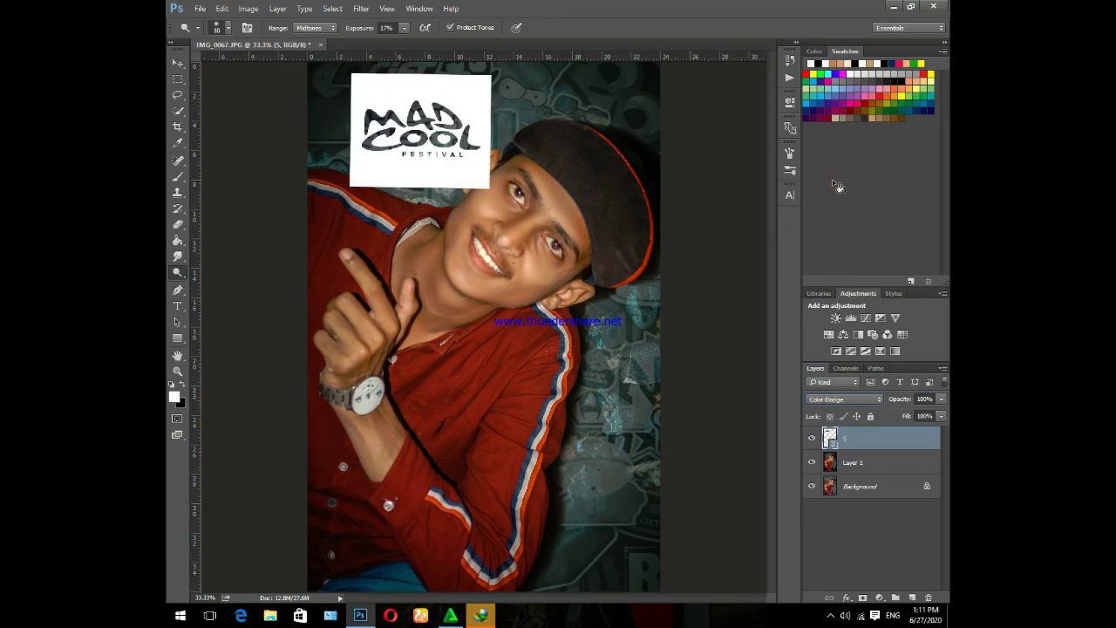
key(Down)
key(Down)
key(Down)
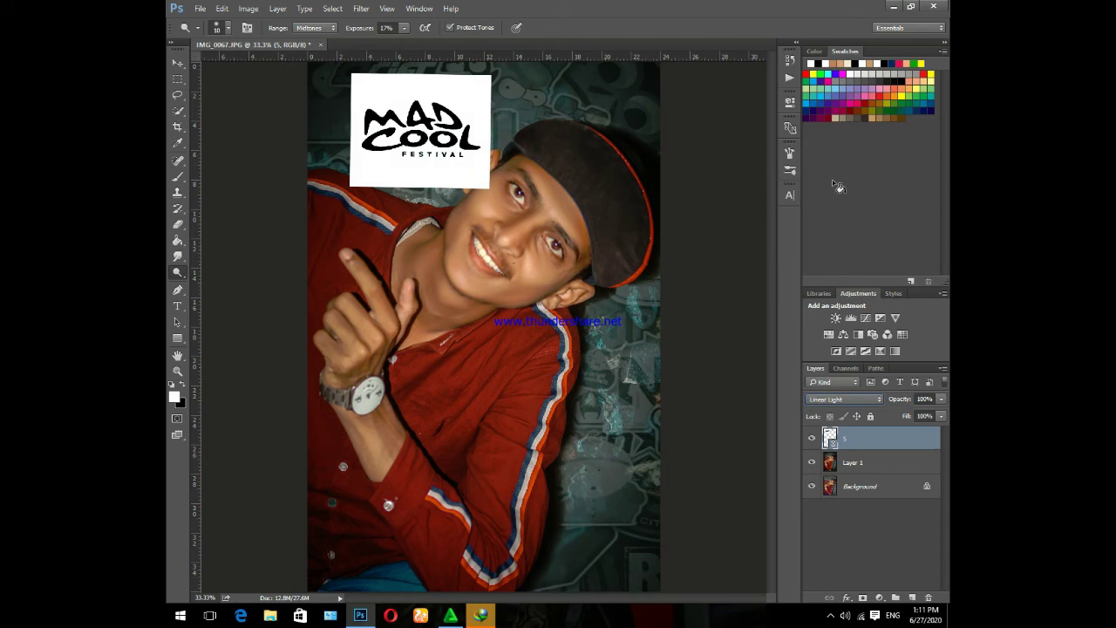
click(878, 403)
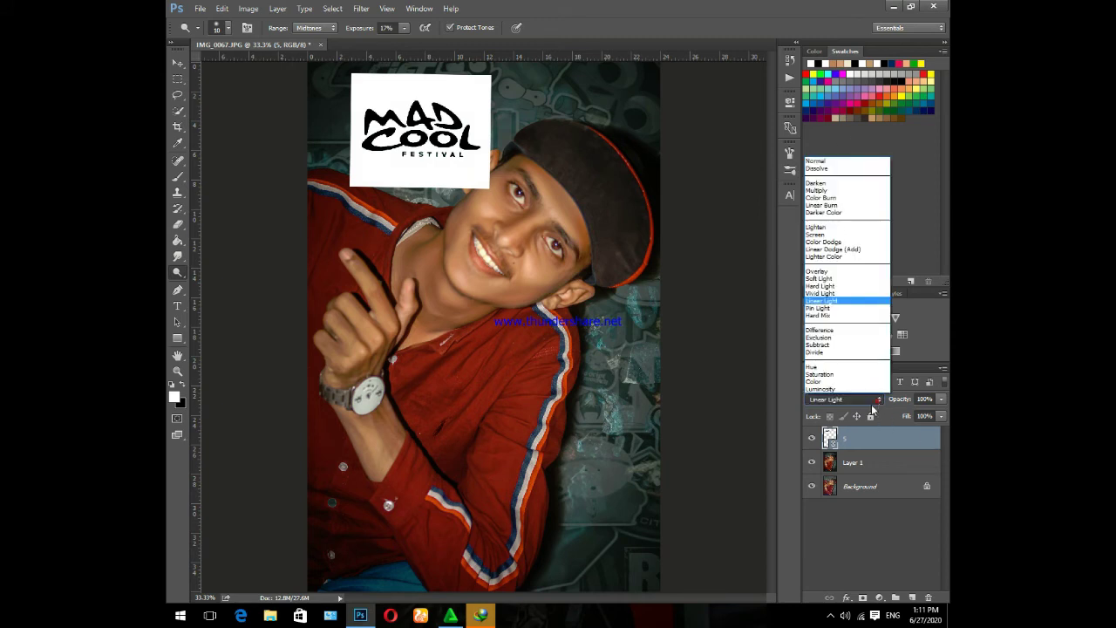
click(827, 277)
key(Down)
key(Down)
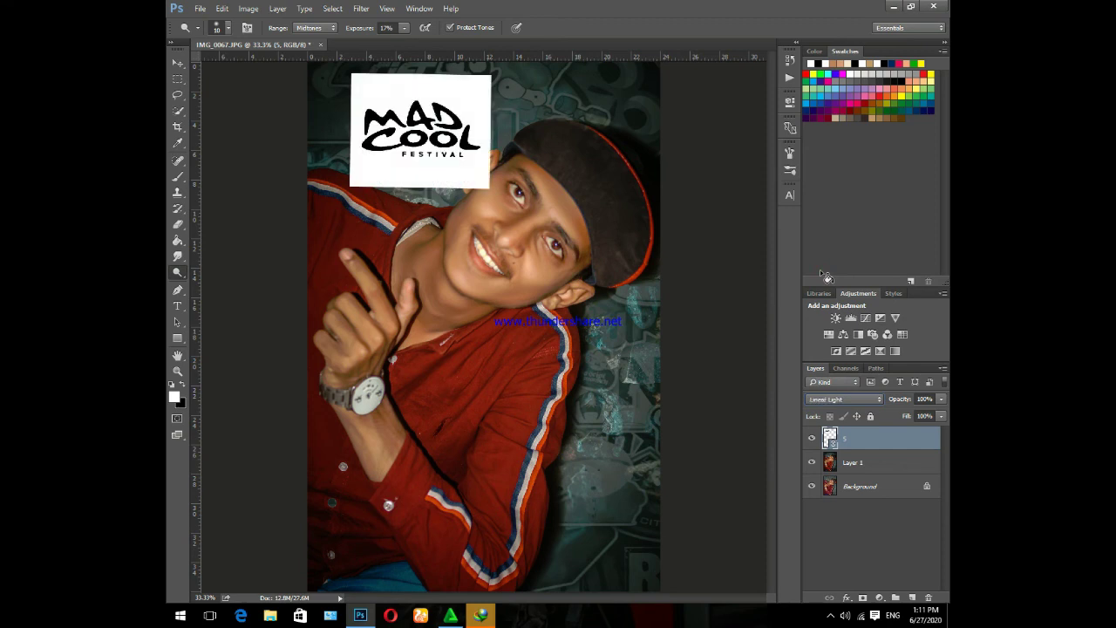
key(Down)
key(Down)
key(Down)
key(Down)
key(Down)
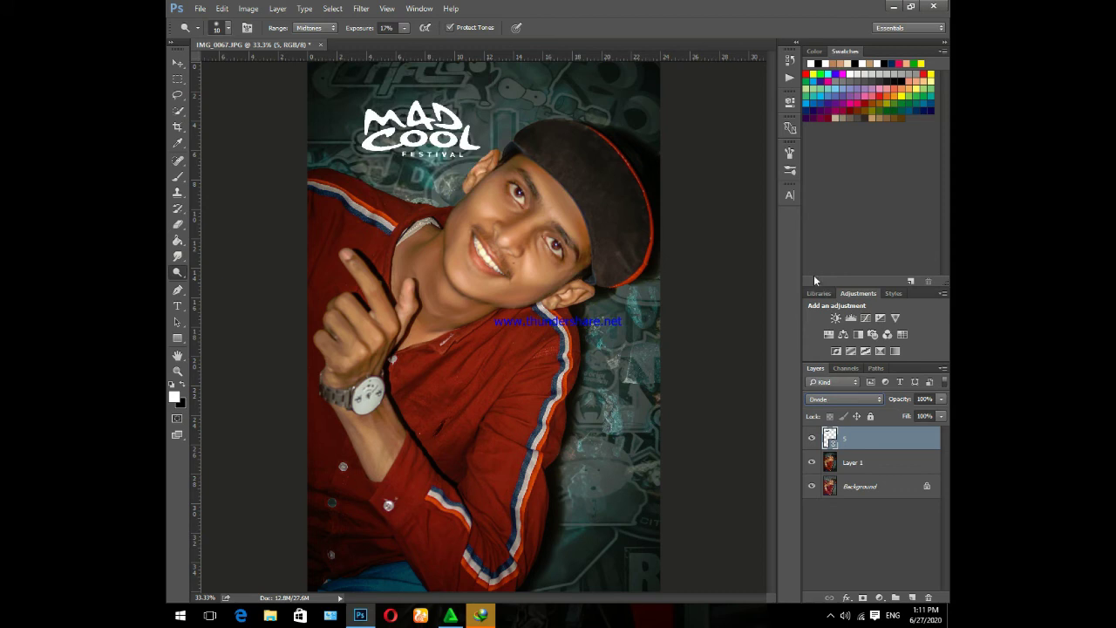
Scale the logo to 189.75% by 153.38%, rotate it to 1.94° and apply the transform
key(ctrl+t)
mouse_move(516, 173)
mouse_down()
mouse_move(549, 181)
mouse_move(518, 179)
mouse_move(484, 140)
mouse_move(462, 161)
mouse_up()
key(o)
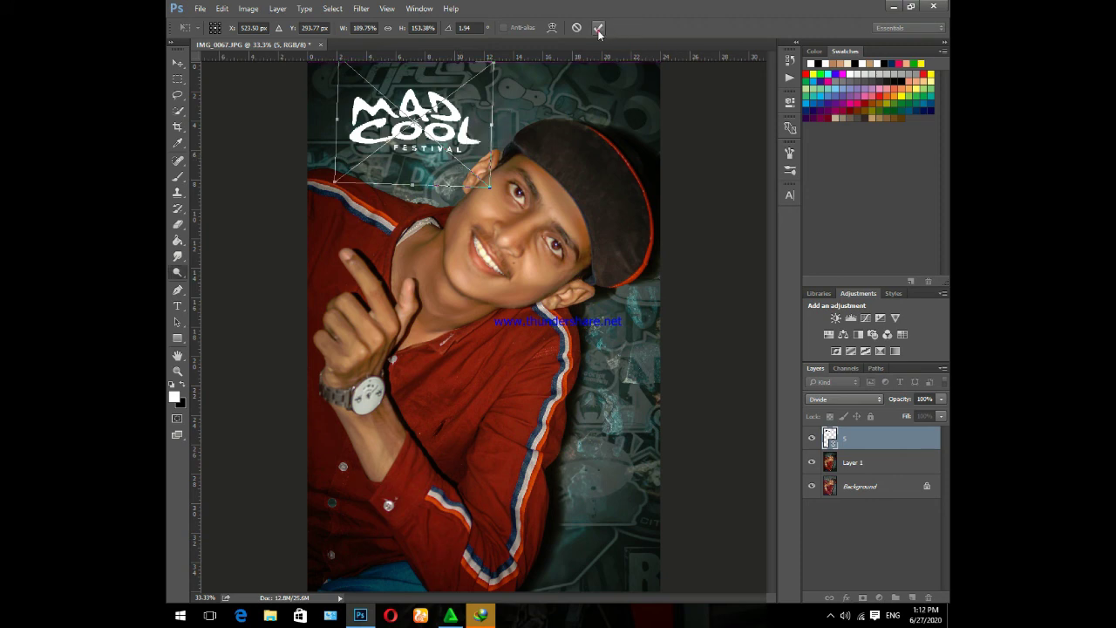
click(598, 29)
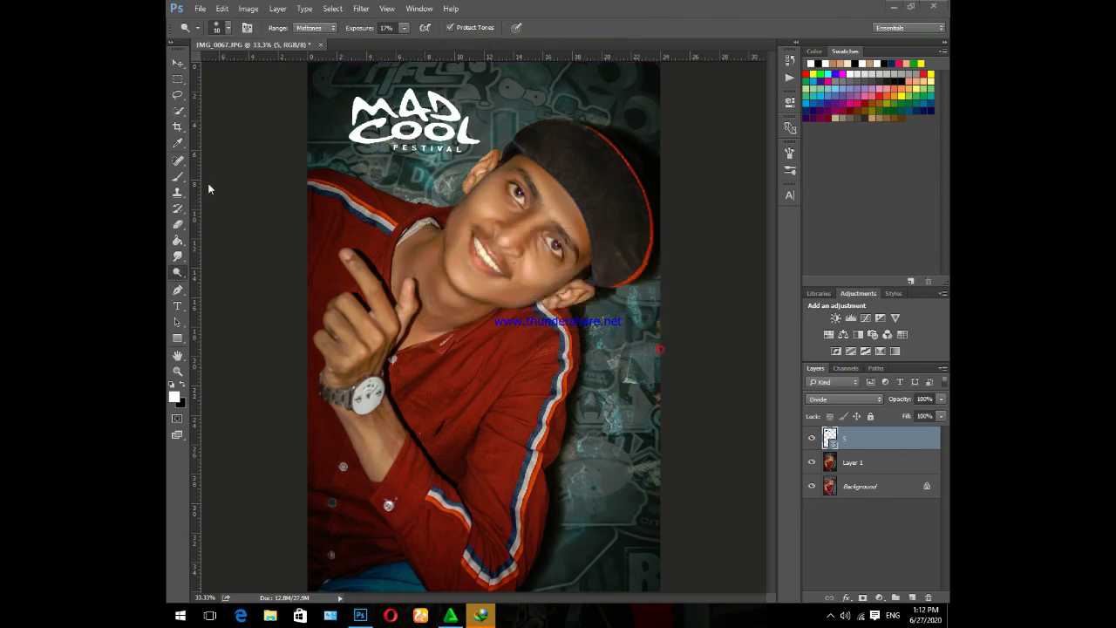
Rasterize the logo layer for painting with the Brush tool and enlarge the winged watermark brush to 200 px
click(178, 179)
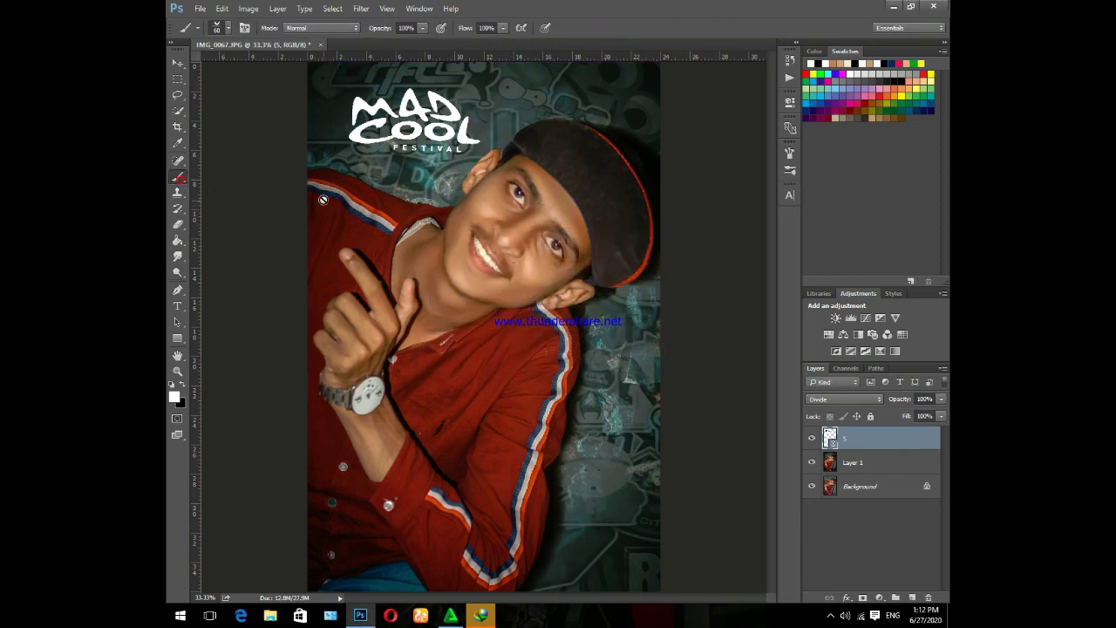
click(589, 253)
click(530, 239)
key(bracketright)
key(bracketright)
key(bracketright)
key(bracketright)
Merge all three layers into one and stamp the white winged watermark on the wall near the photo's lower-right corner
shift+click(886, 487)
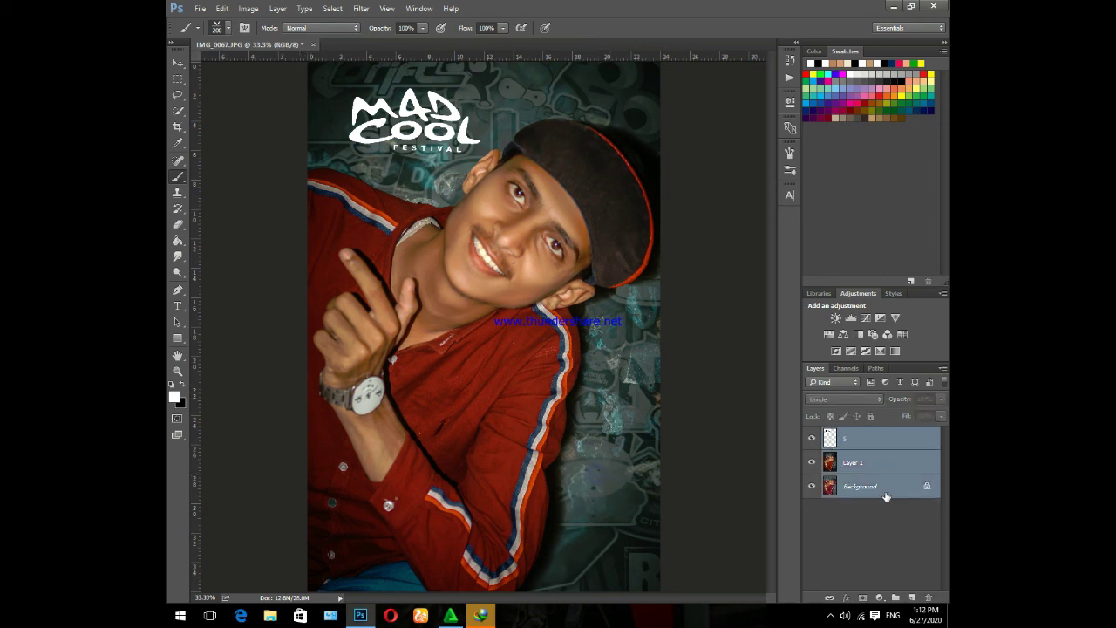
key(ctrl+e)
click(592, 475)
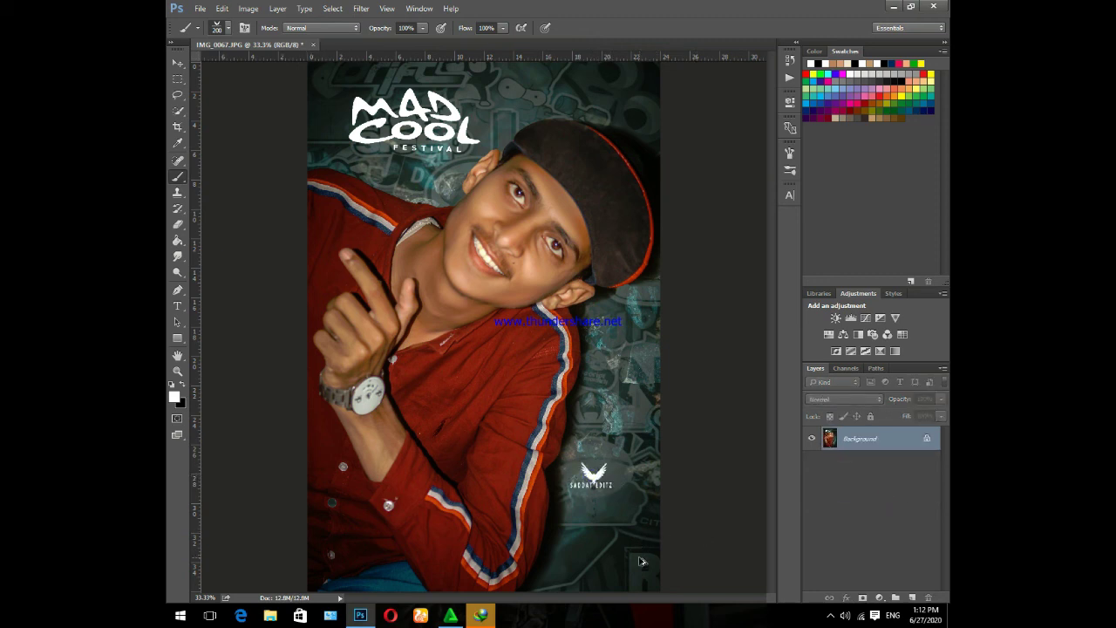
key(ctrl+z)
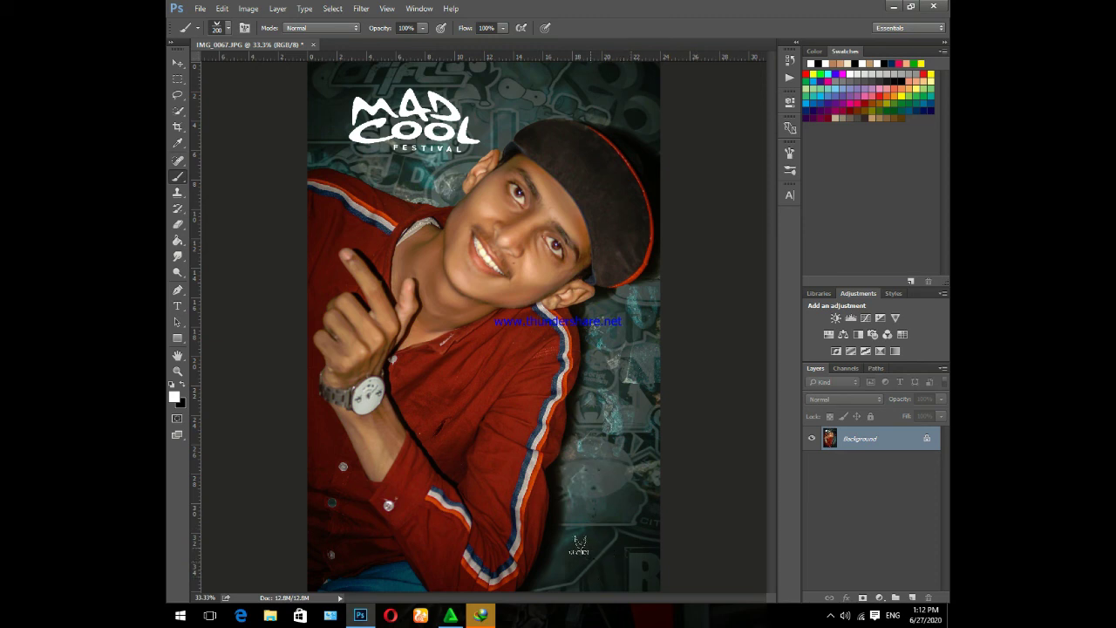
click(591, 547)
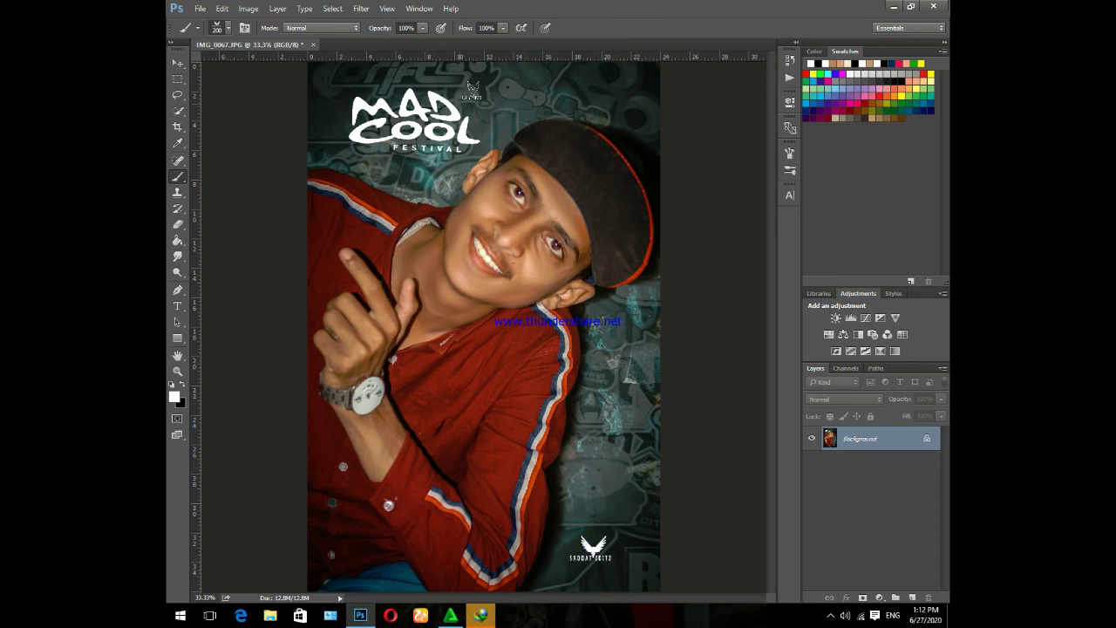